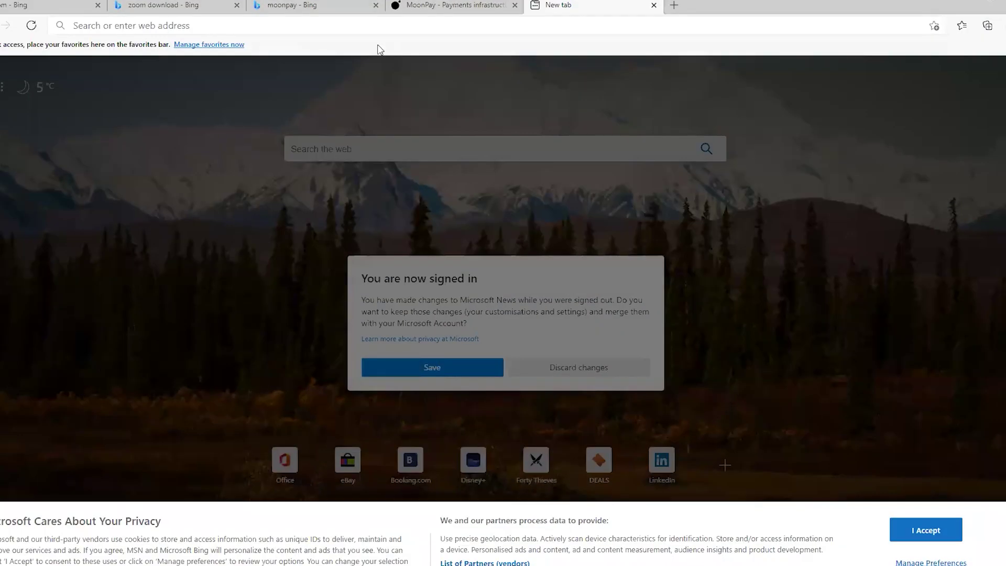
Search 'atomic wallet' in Edge, visit atomicwallet.io, then close the browser
left_click(371, 25)
type("atp")
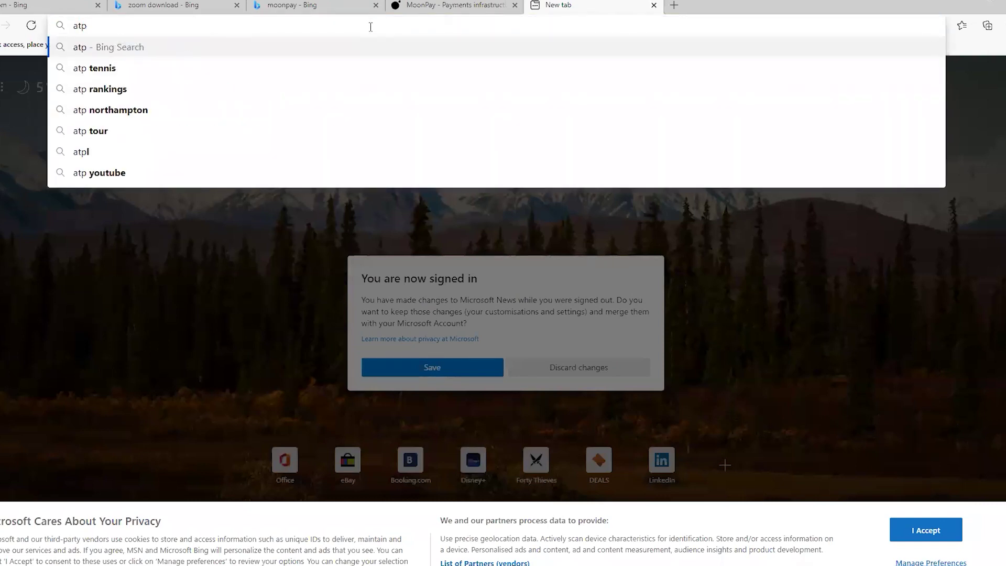
key("BackSpace")
type("omic wallet")
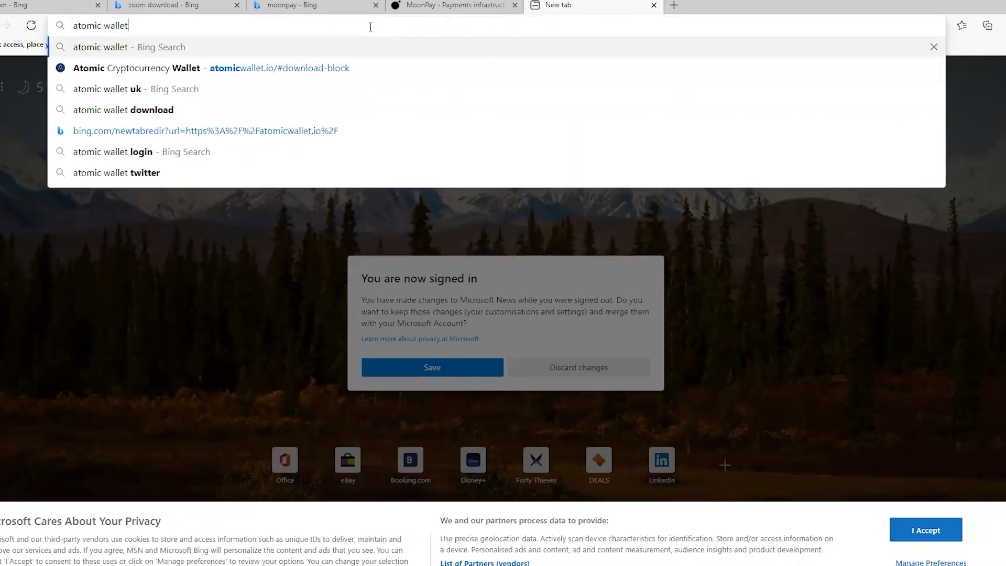
key("Return")
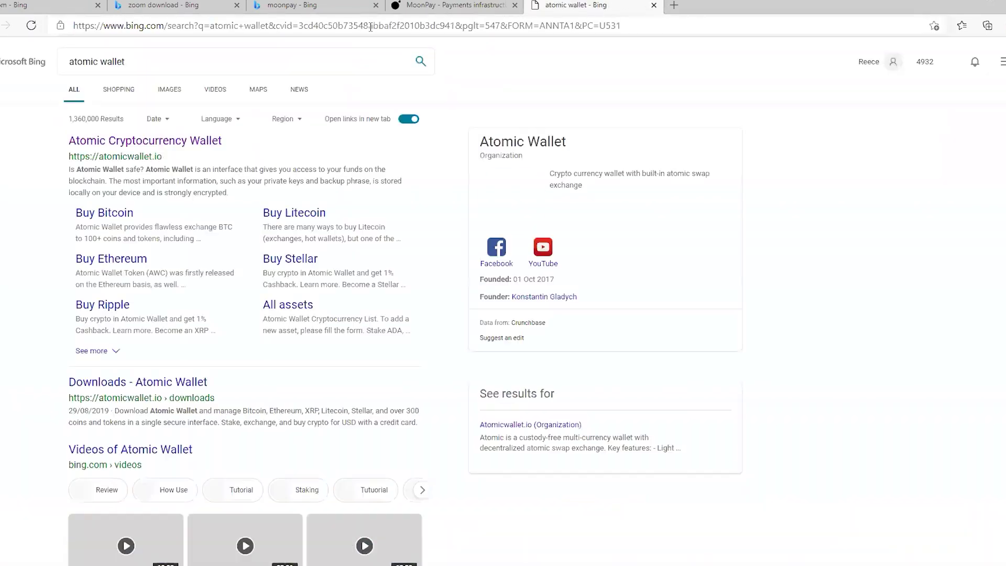
left_click(189, 145)
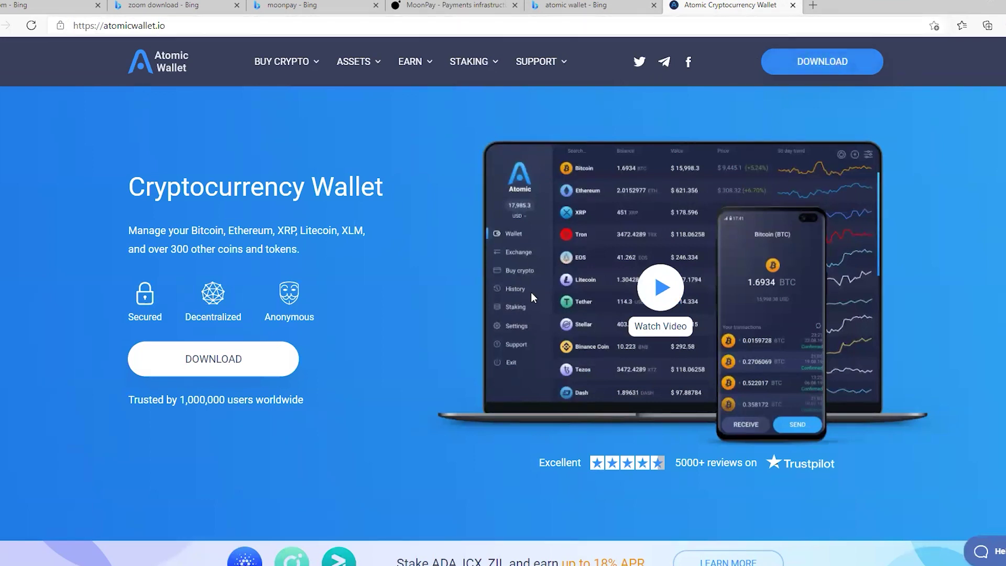
left_click(793, 5)
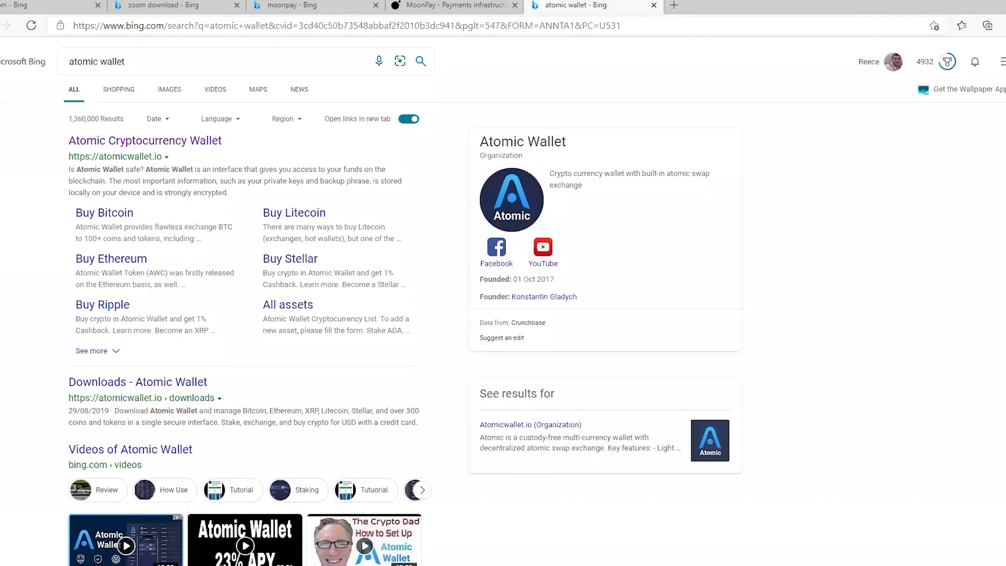
left_click(993, 6)
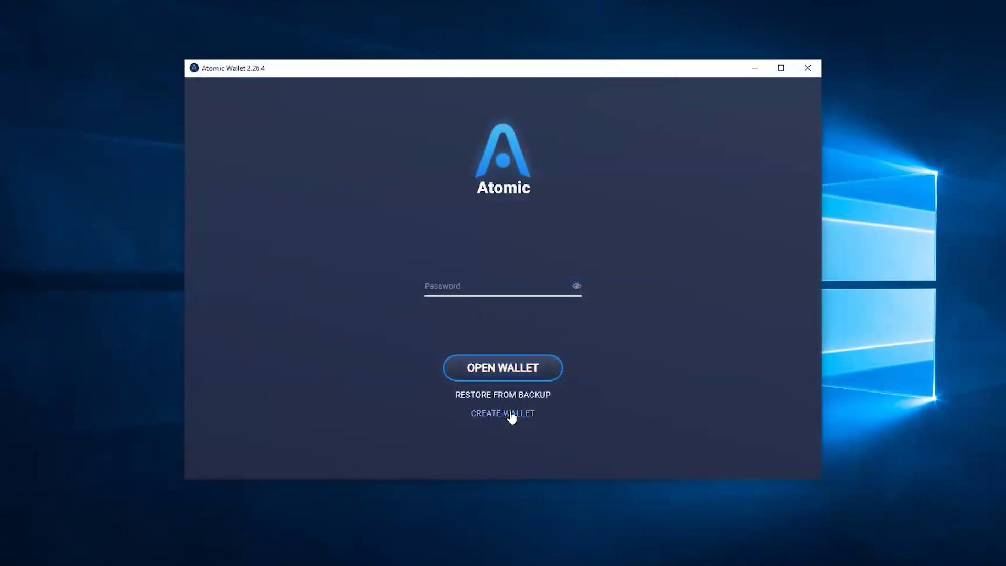
Create a new wallet replacing the existing one, entering and repeating a wallet password
left_click(510, 413)
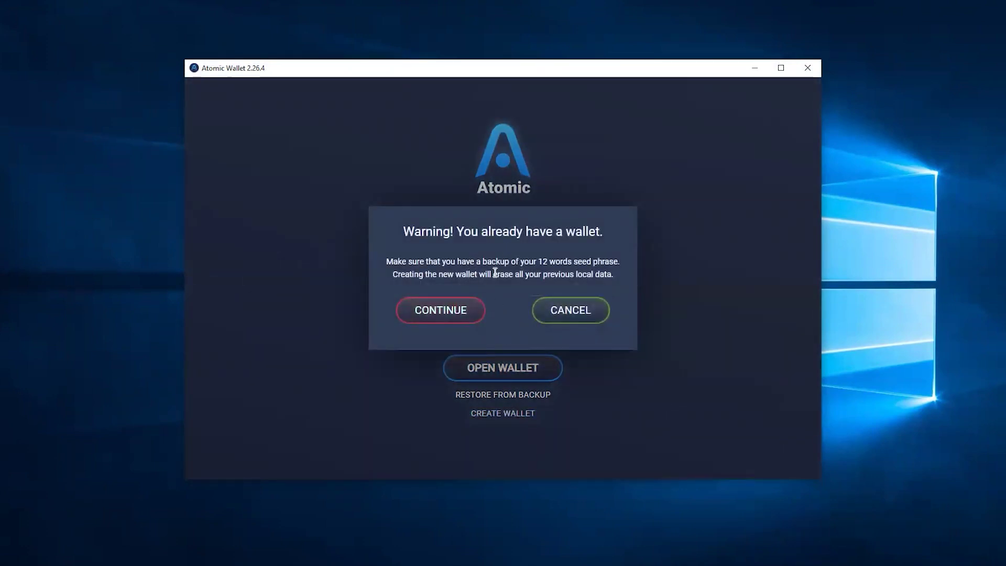
left_click(461, 314)
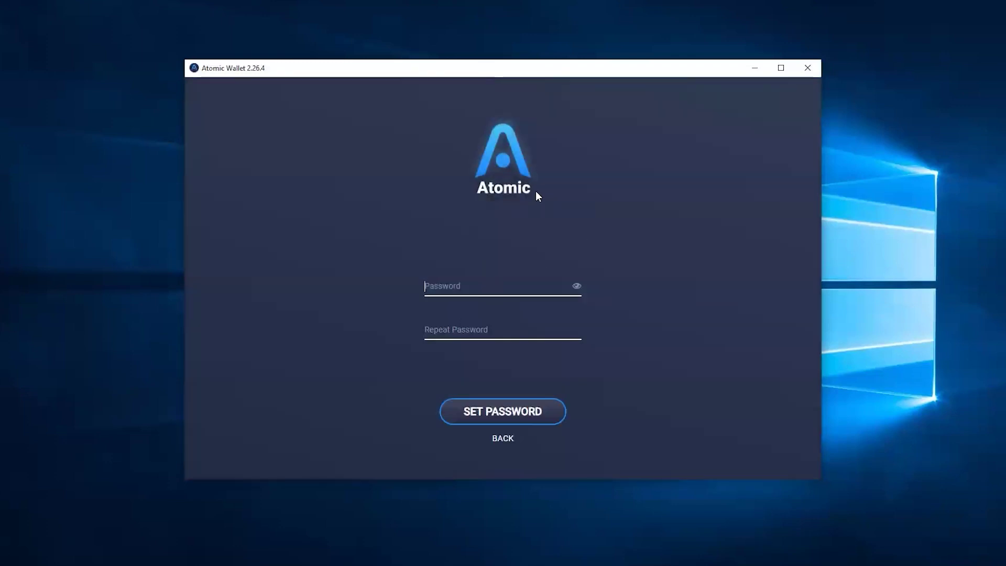
left_click(453, 281)
type("********")
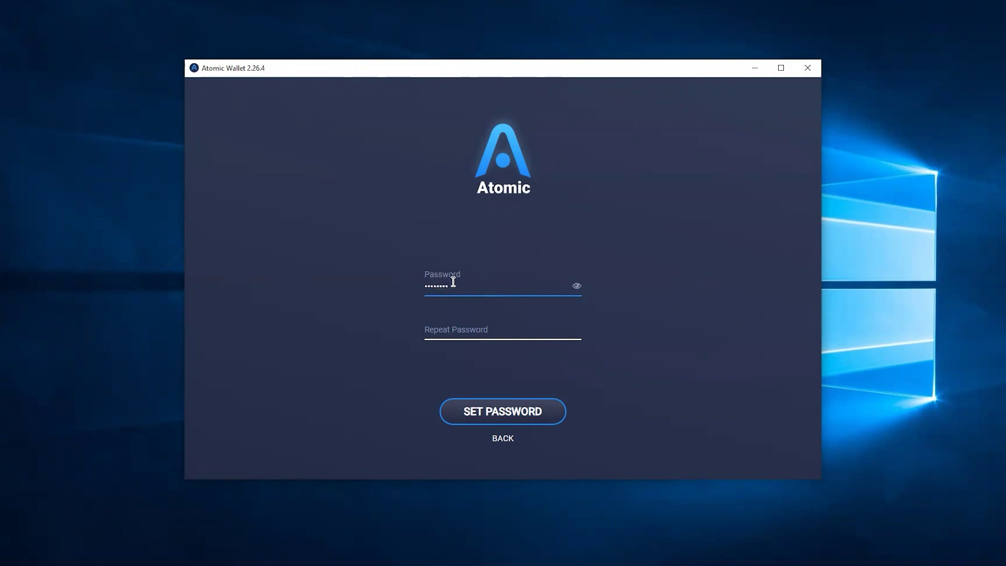
key("Tab")
type("*********")
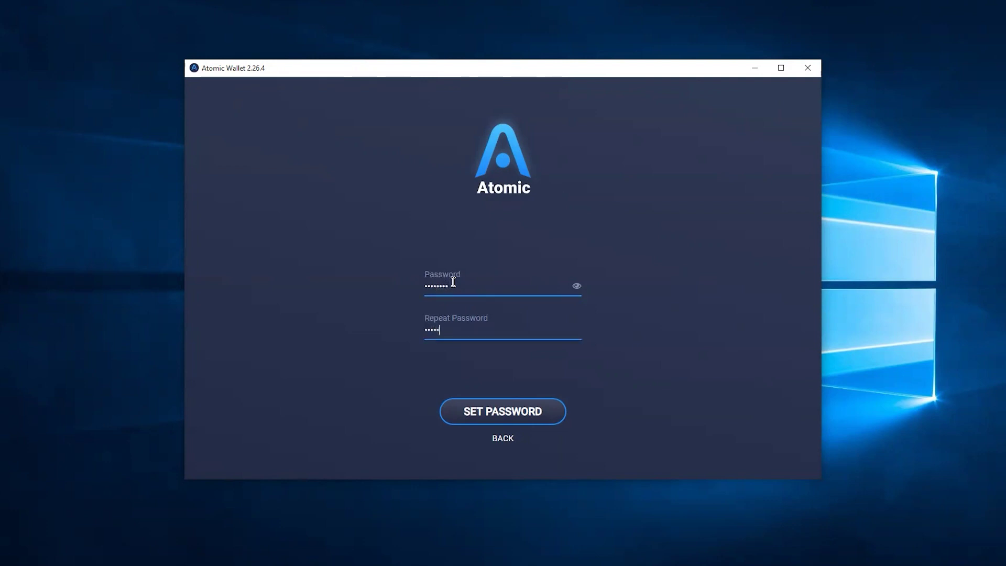
left_click(534, 410)
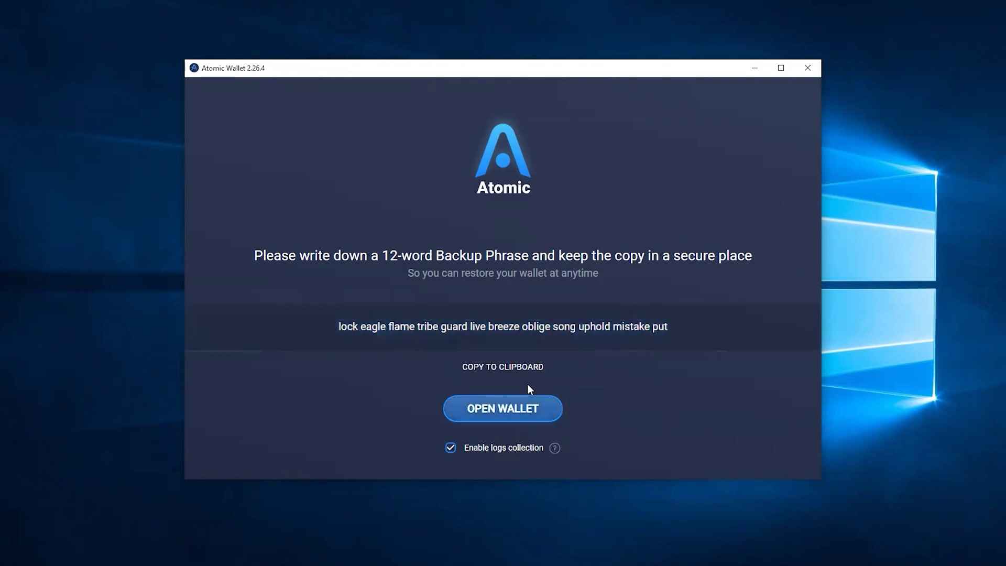
Open the new wallet, unlock Settings > Private Keys with the password, then return to Wallet
left_click(500, 411)
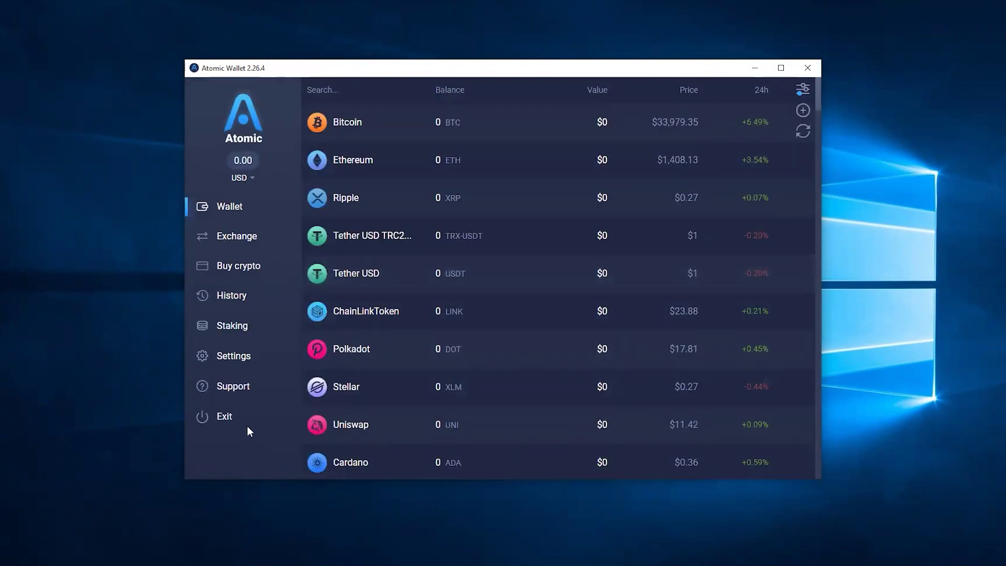
left_click(239, 356)
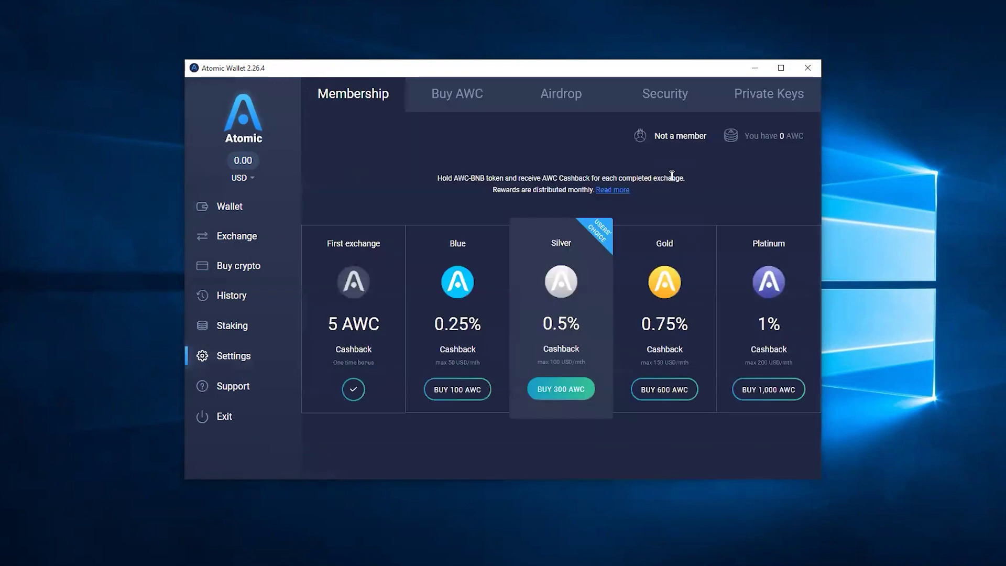
left_click(760, 95)
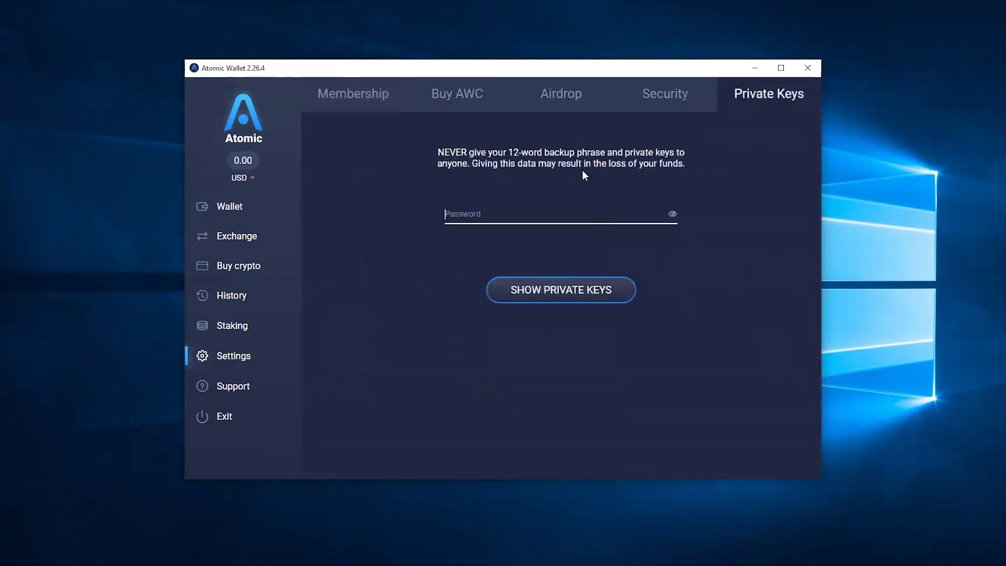
left_click(621, 226)
type("********")
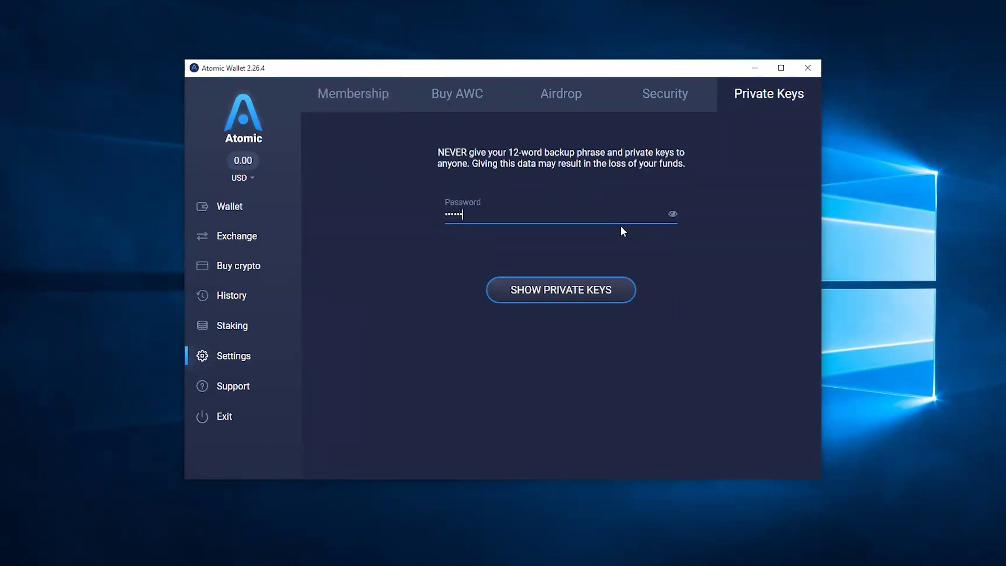
key("Return")
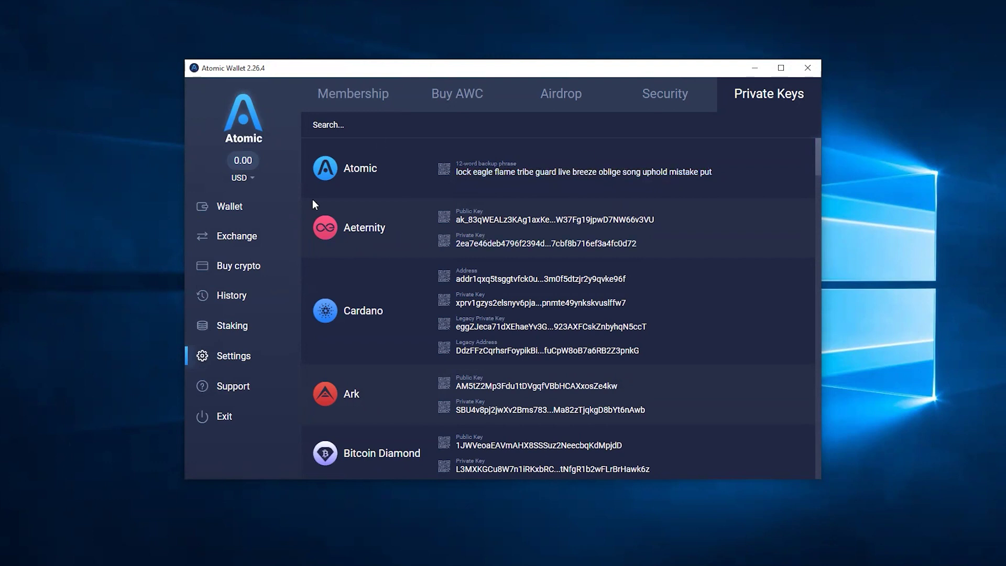
left_click(219, 206)
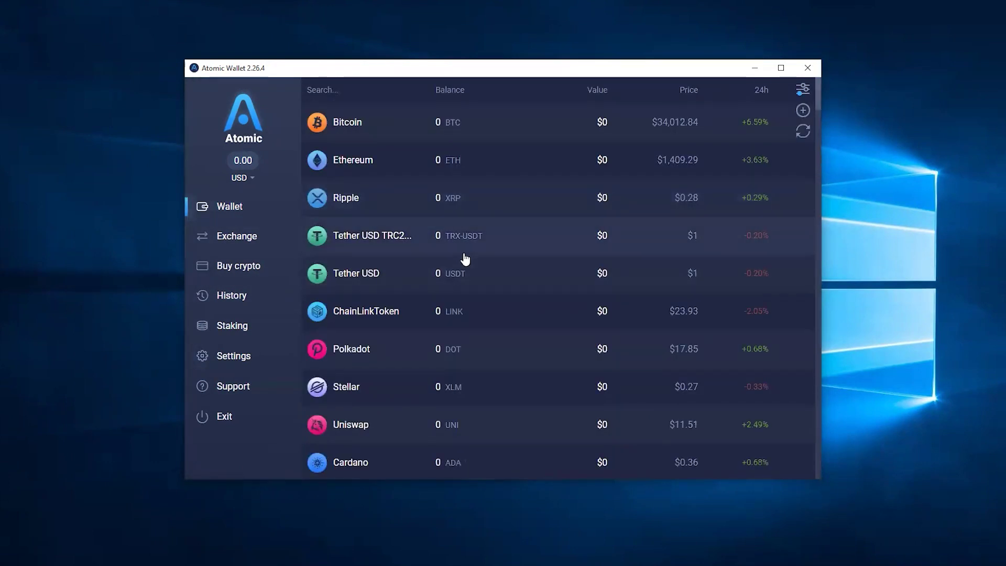
Search the coin list for 'hb' so only Hedera (HBAR) remains
scroll(465, 259, "down", 9)
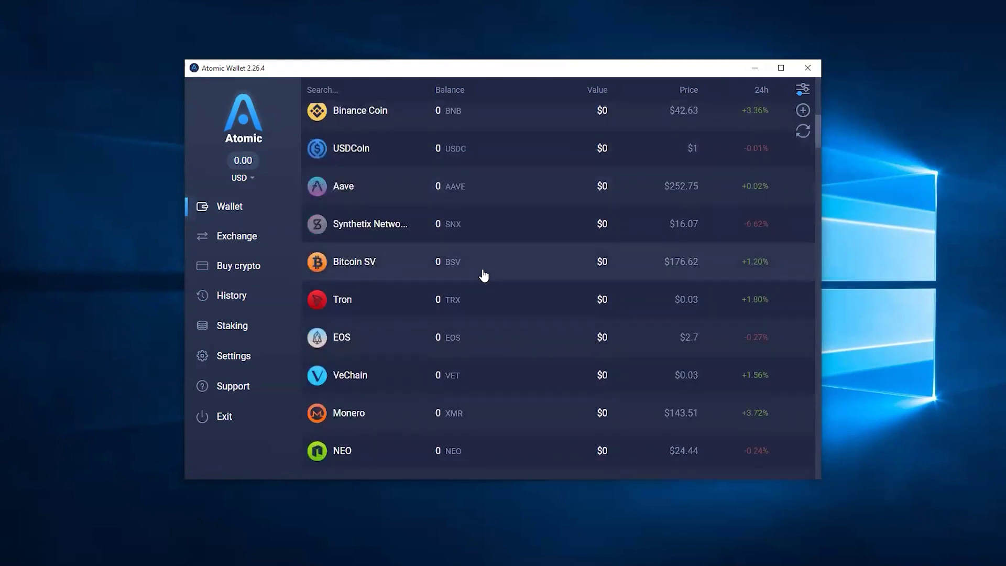
scroll(483, 276, "down", 6)
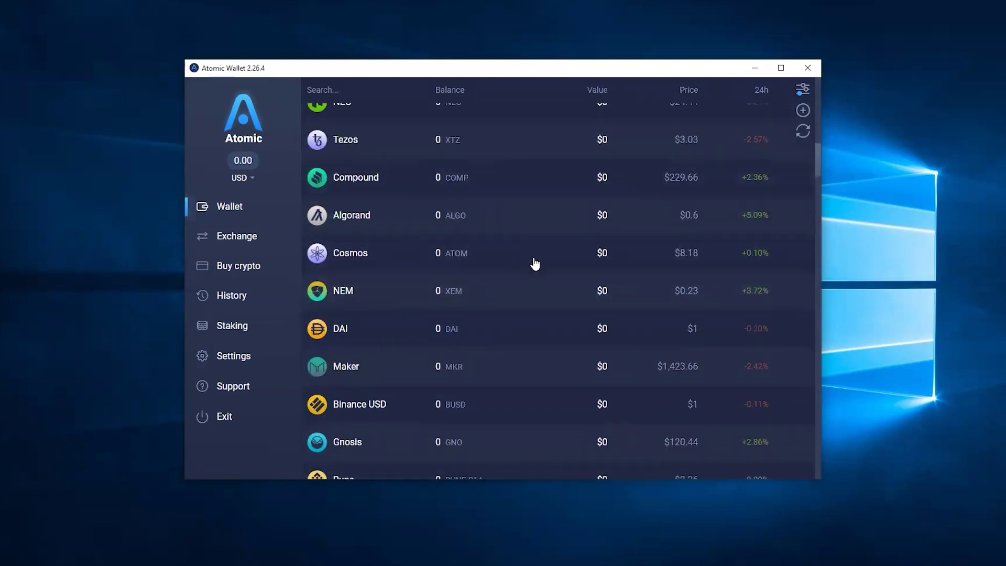
scroll(712, 261, "up", 3)
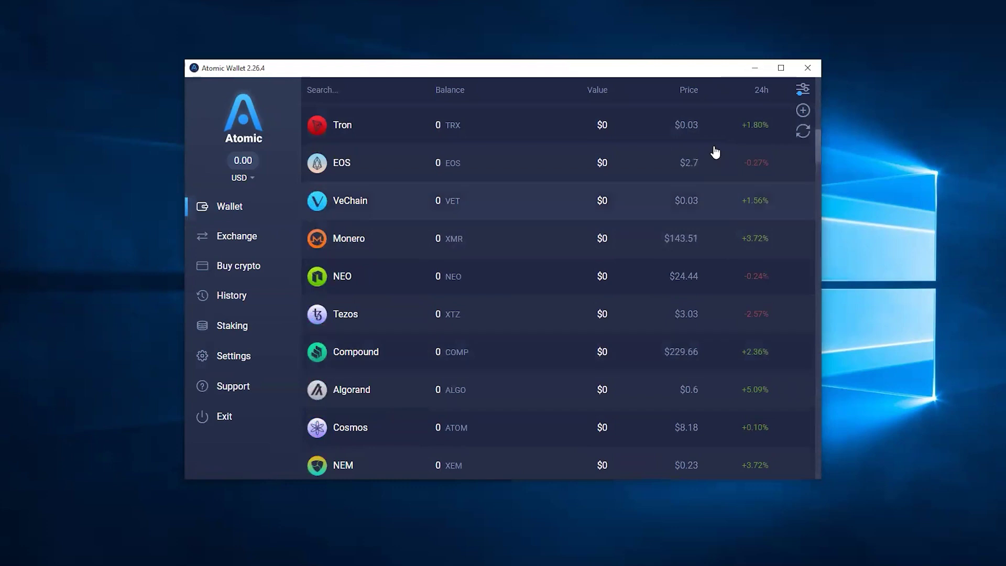
scroll(444, 285, "down", 4)
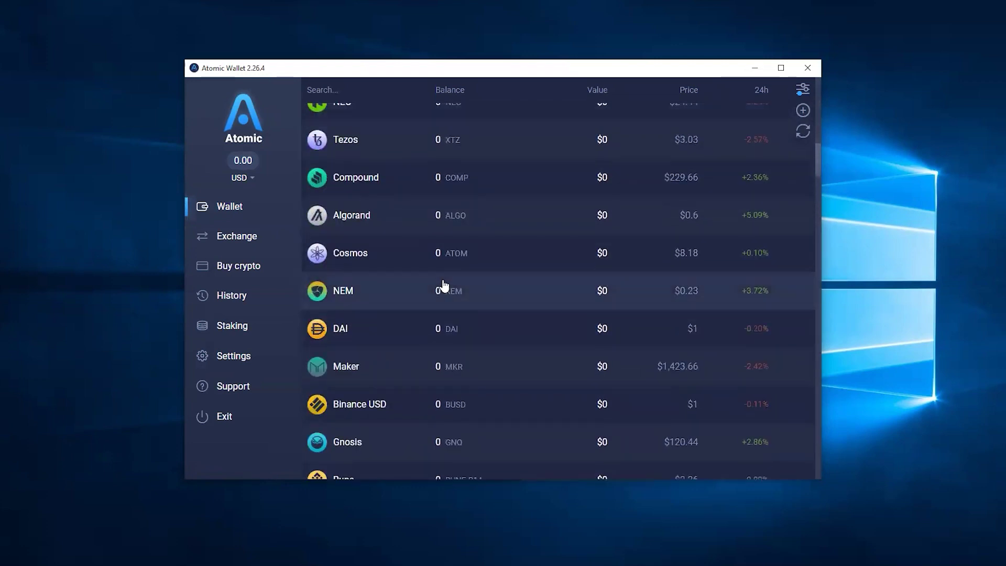
scroll(443, 280, "down", 15)
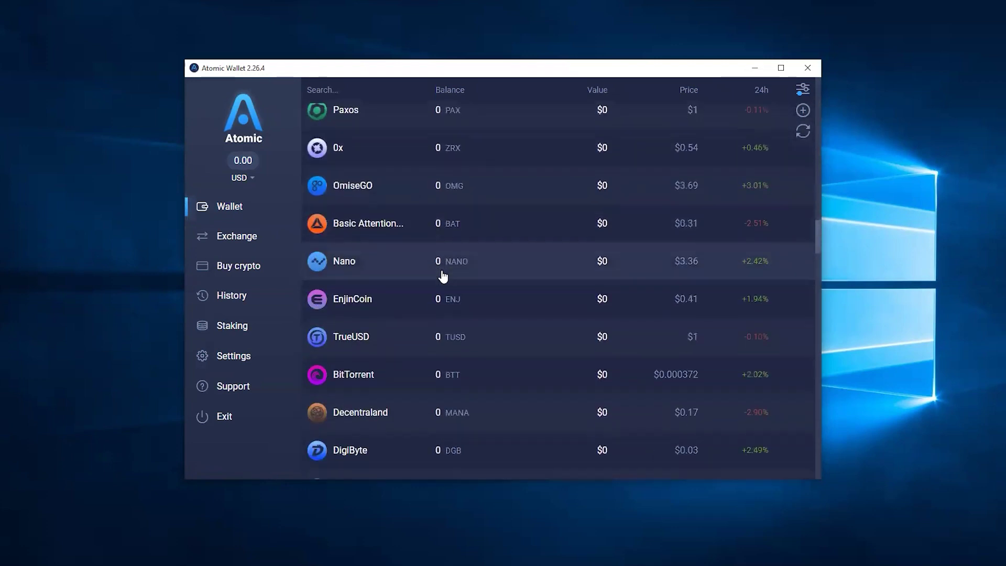
scroll(443, 278, "down", 15)
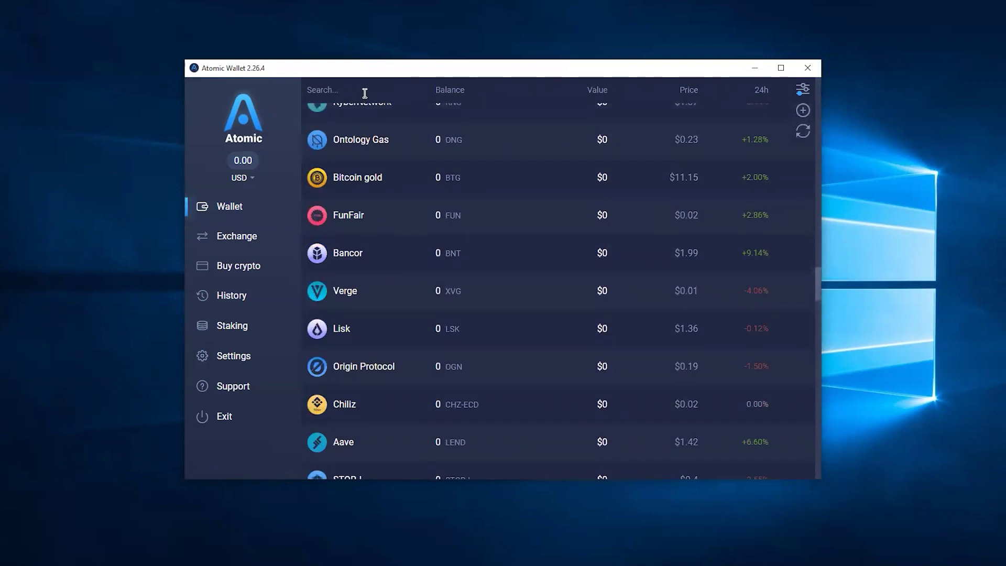
left_click(365, 91)
type("hb")
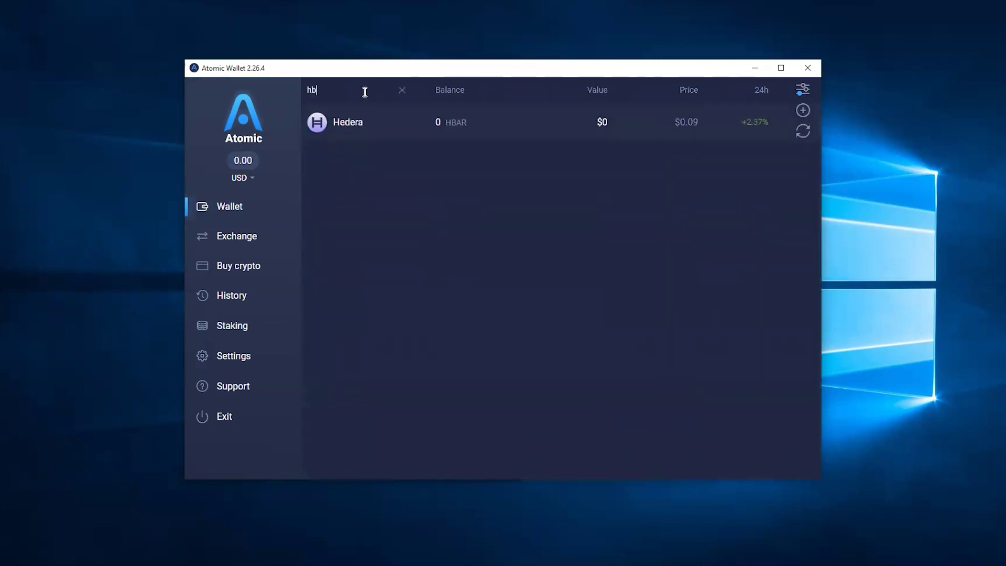
Activate the Hedera account from its Receive page and copy the HBAR address
left_click(360, 127)
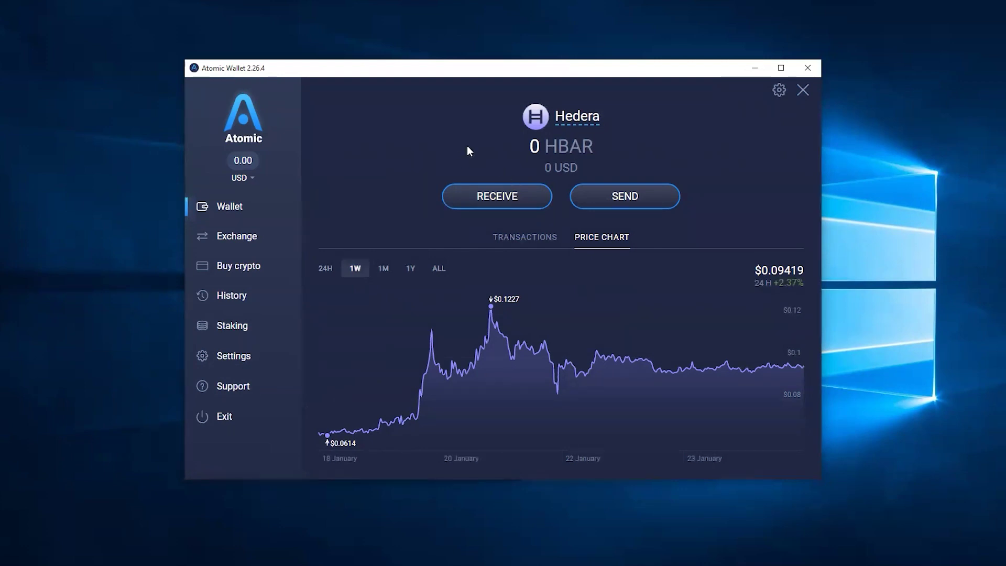
left_click(497, 197)
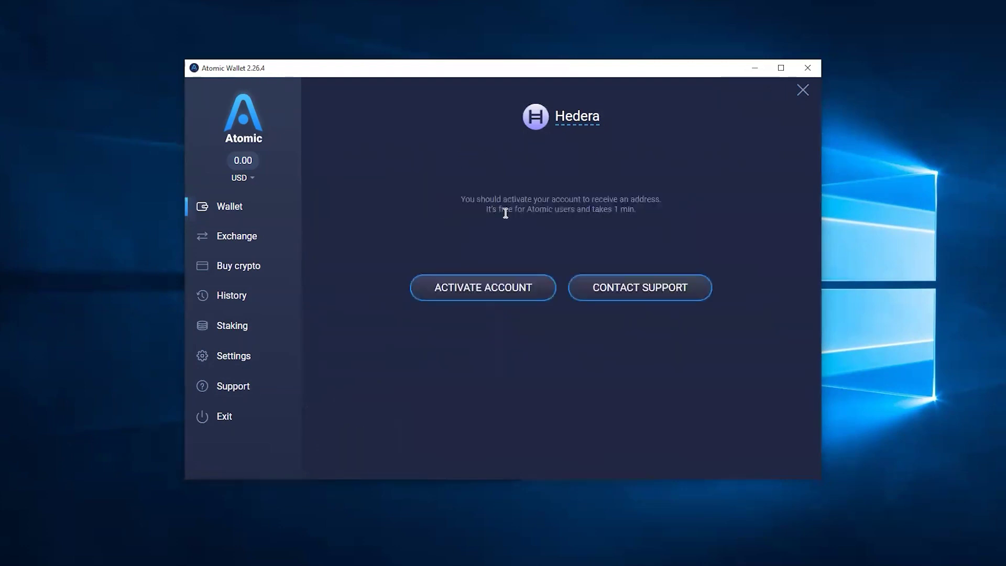
left_click(493, 287)
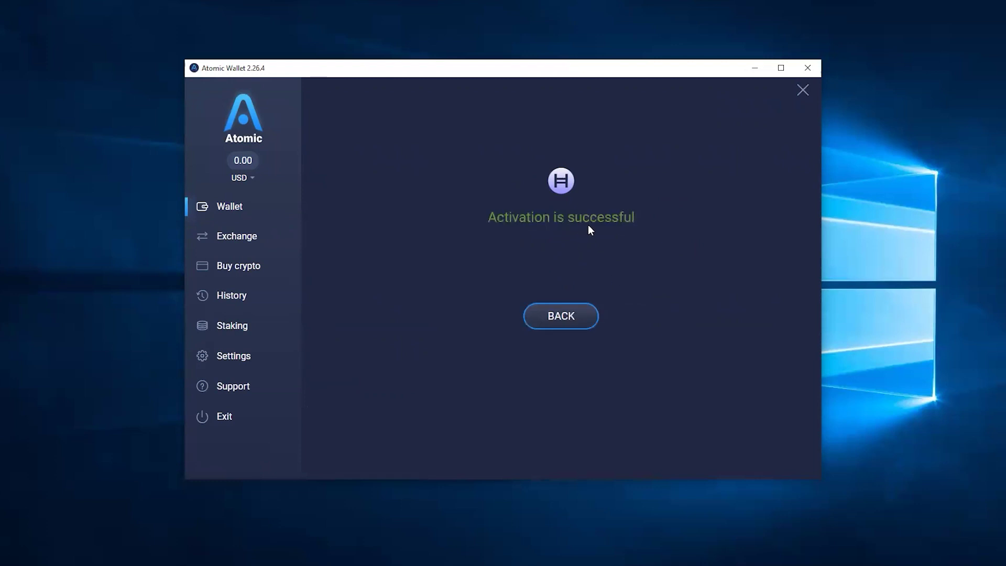
left_click(568, 320)
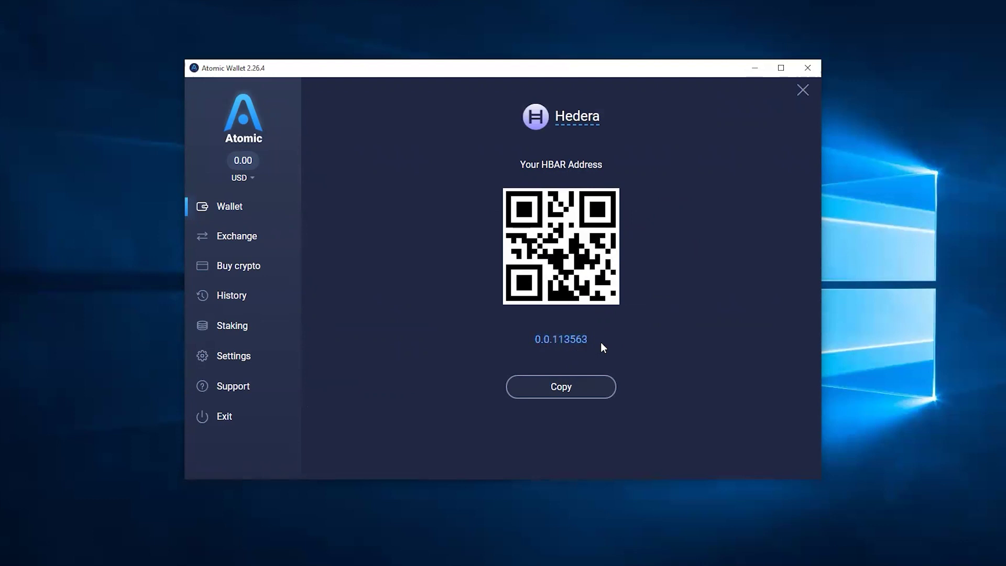
left_click(560, 345)
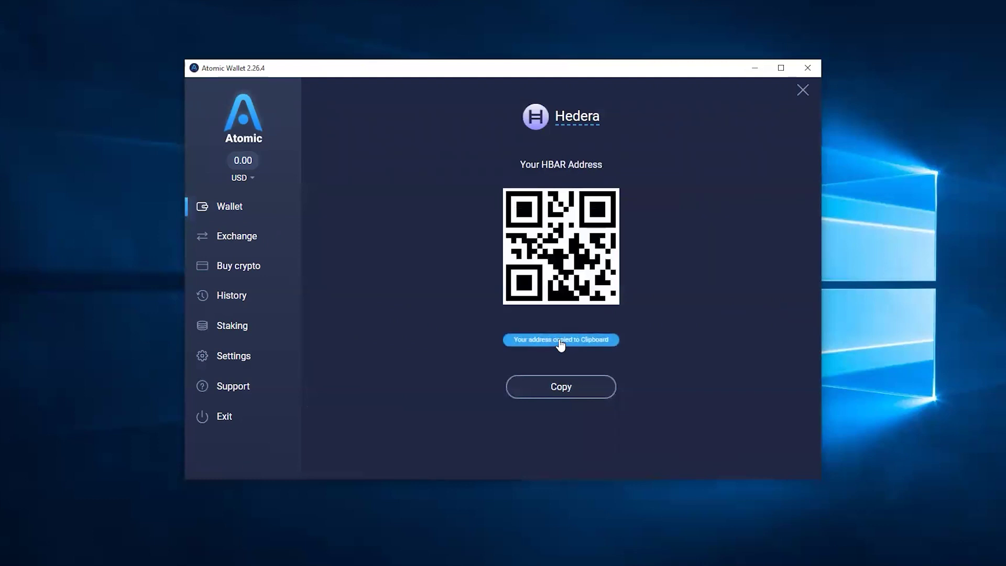
left_click(563, 388)
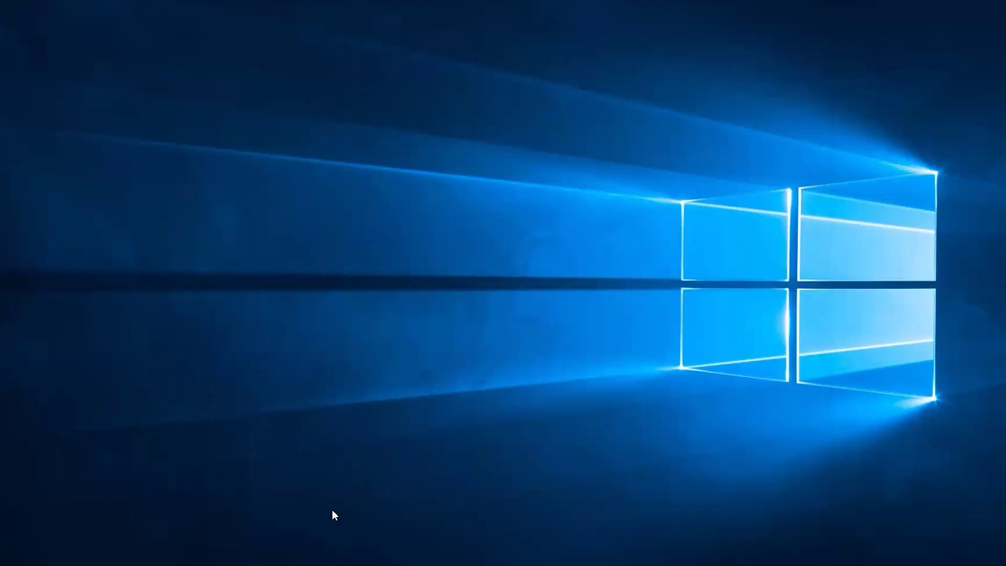
Switch back to Edge and search 'moon' to reach the MoonPay site
key("alt+Tab")
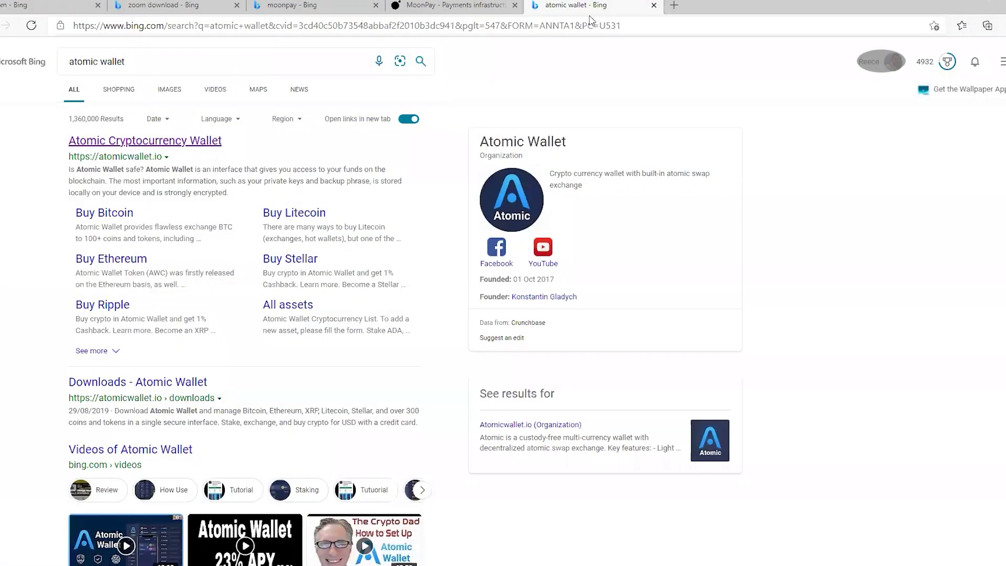
left_click(733, 30)
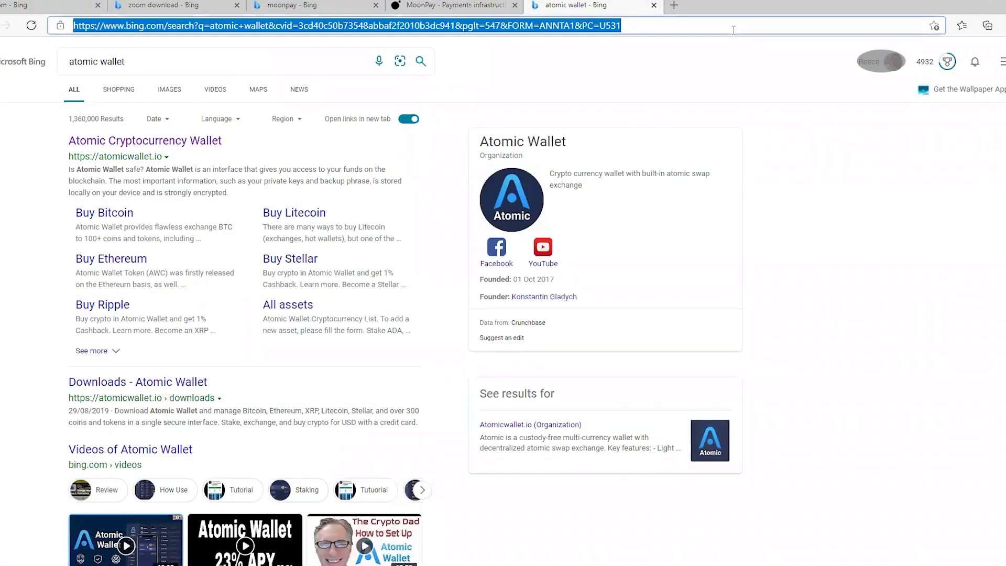
type("moon")
key("Return")
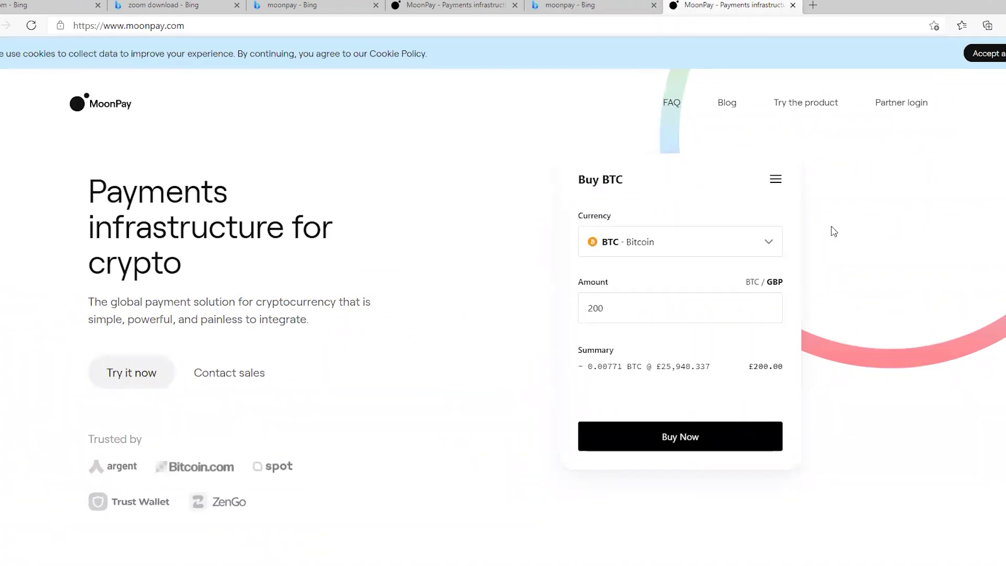
Choose Hedera Hashgraph (HBAR) as the currency in MoonPay's buy widget
left_click(768, 246)
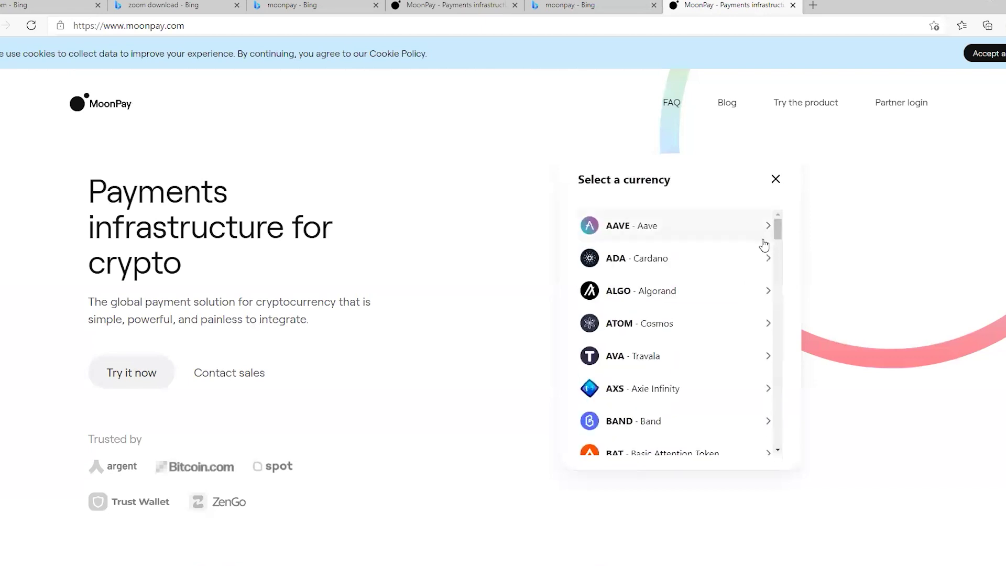
scroll(735, 278, "down", 5)
scroll(736, 280, "down", 10)
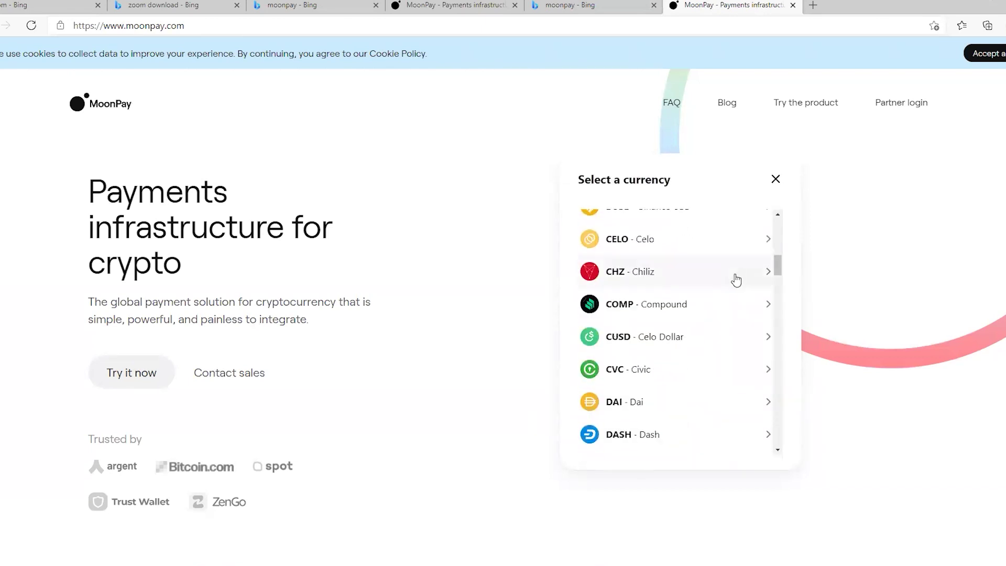
scroll(735, 283, "down", 1)
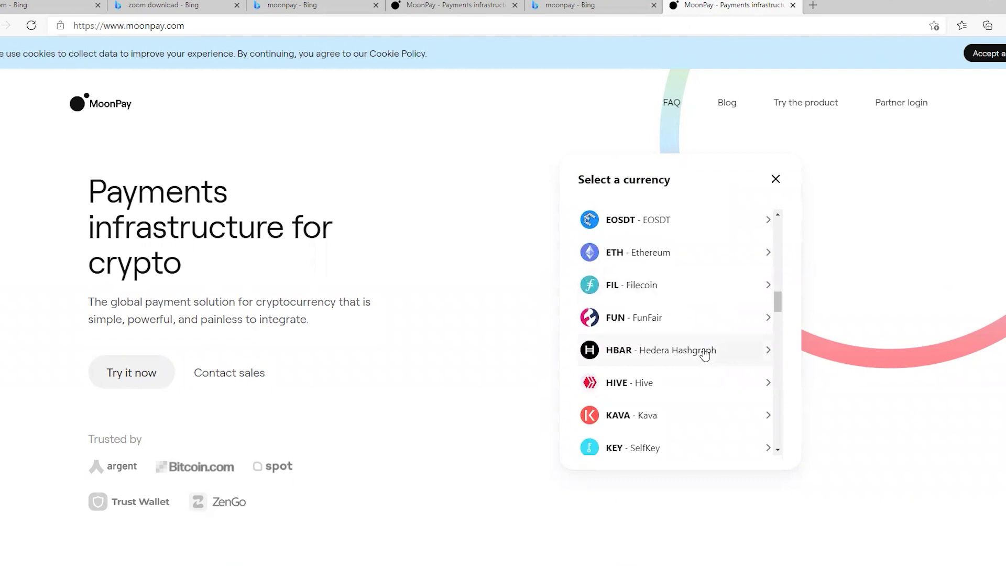
left_click(702, 354)
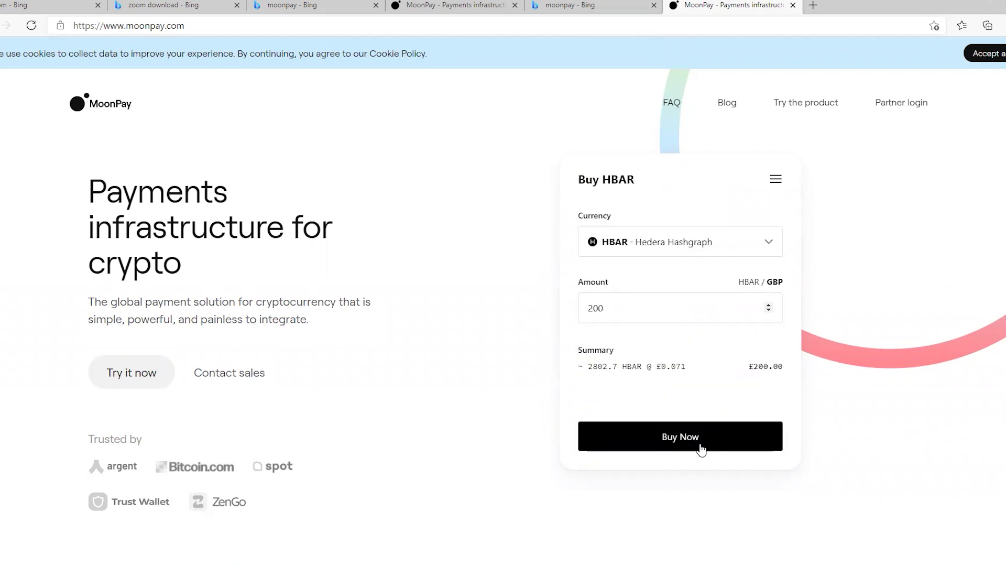
Paste Atomic Wallet's HBAR address into MoonPay's Wallet address field and continue to payment
left_click(681, 433)
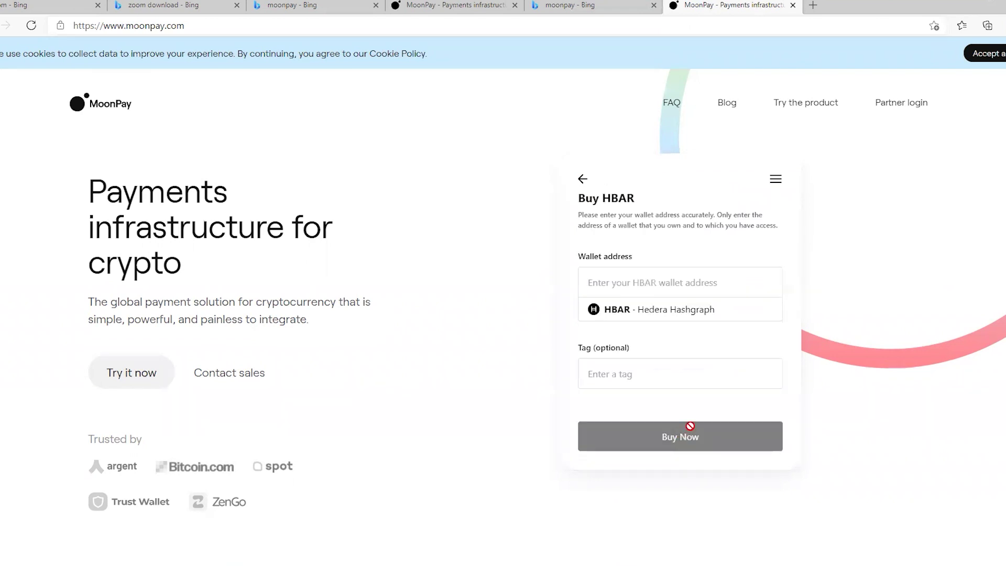
left_click(641, 278)
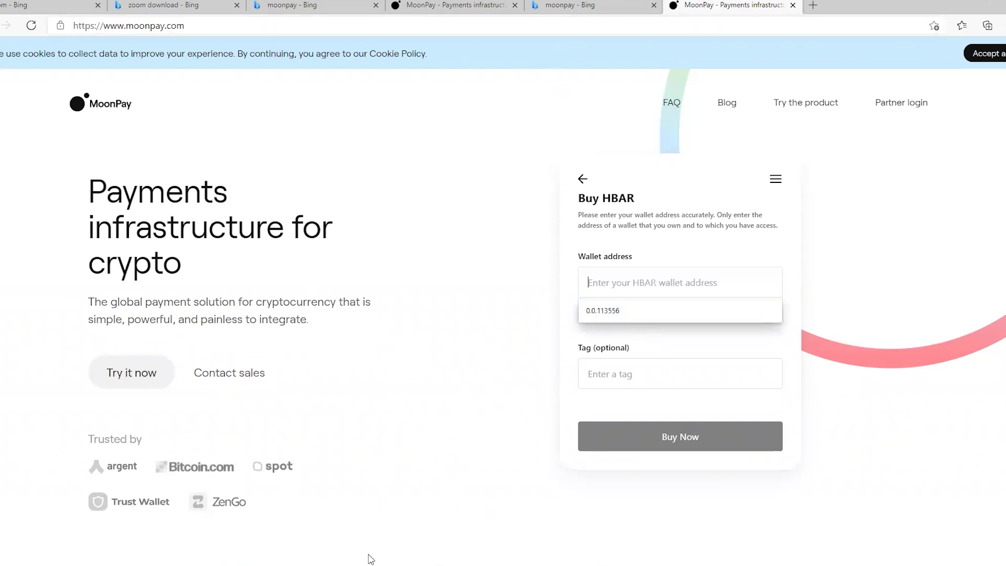
left_click(414, 526)
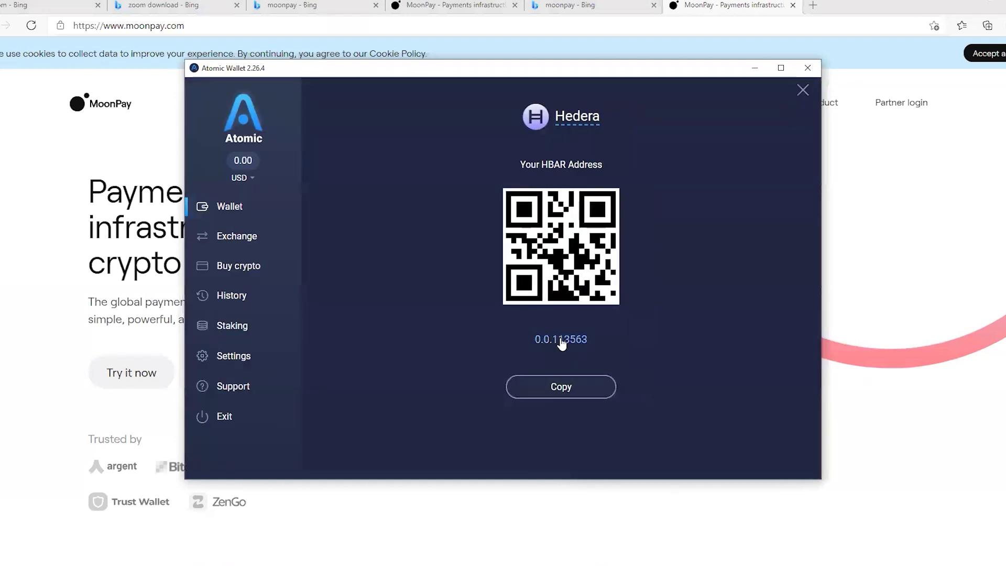
left_click(562, 340)
left_click(754, 67)
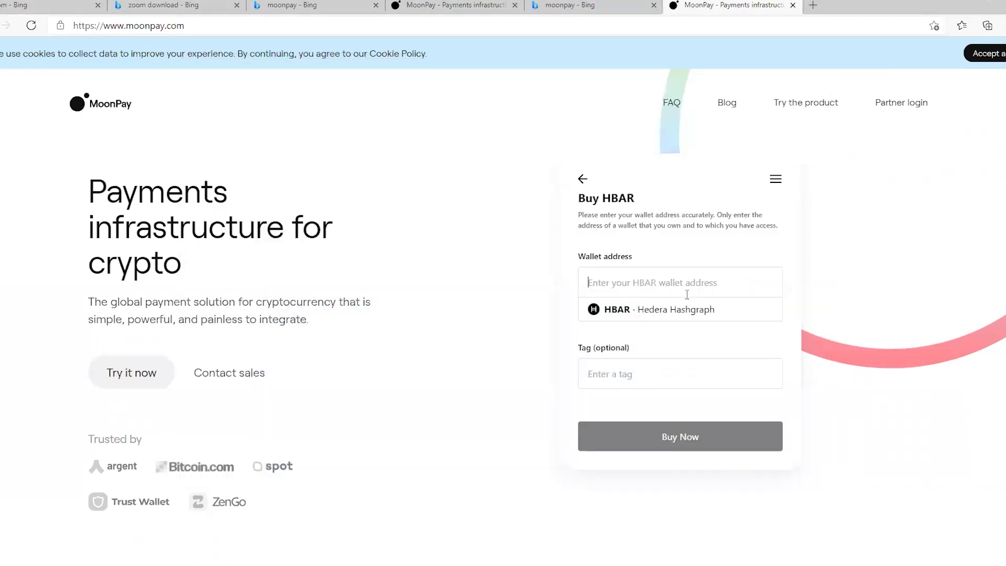
right_click(666, 285)
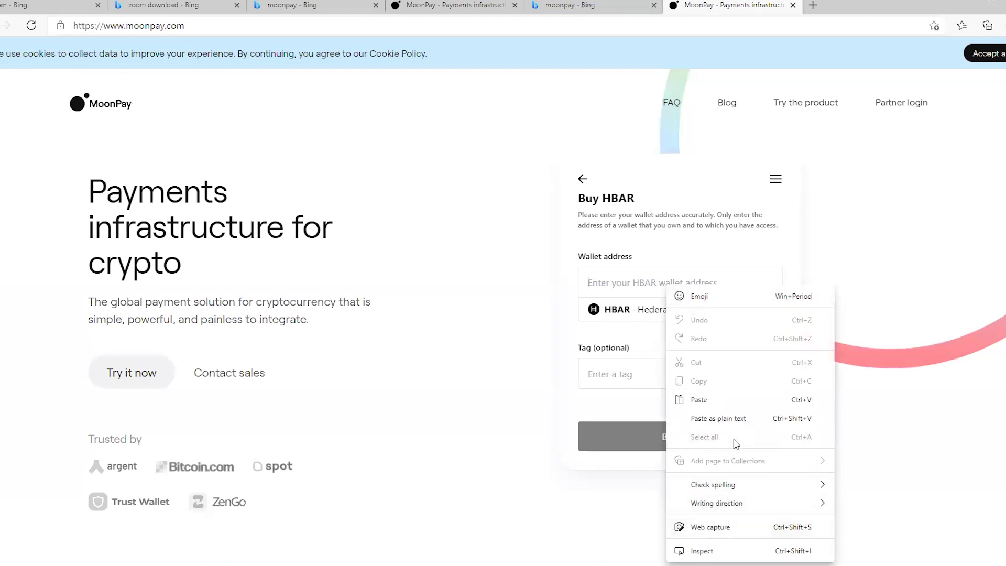
left_click(699, 399)
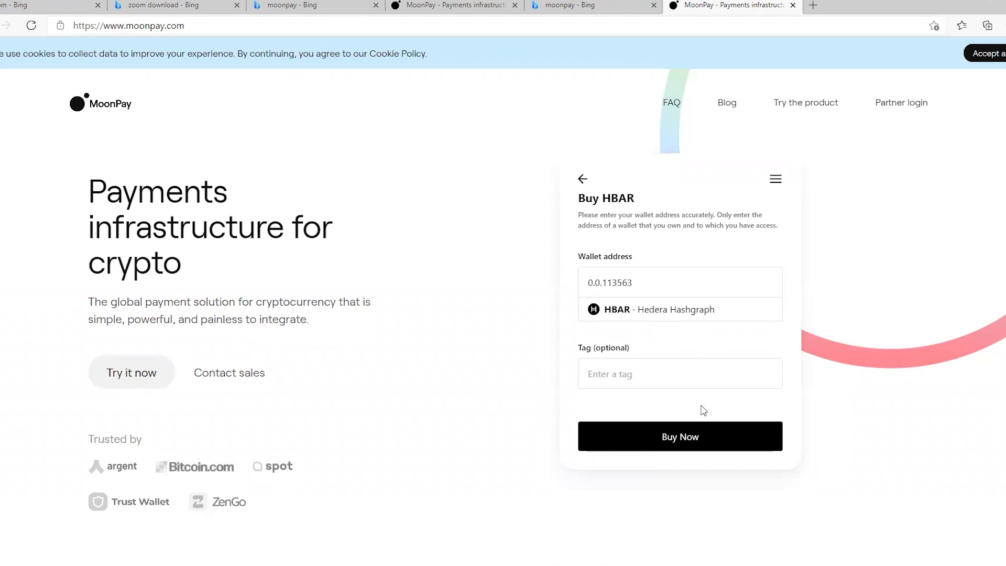
left_click(695, 442)
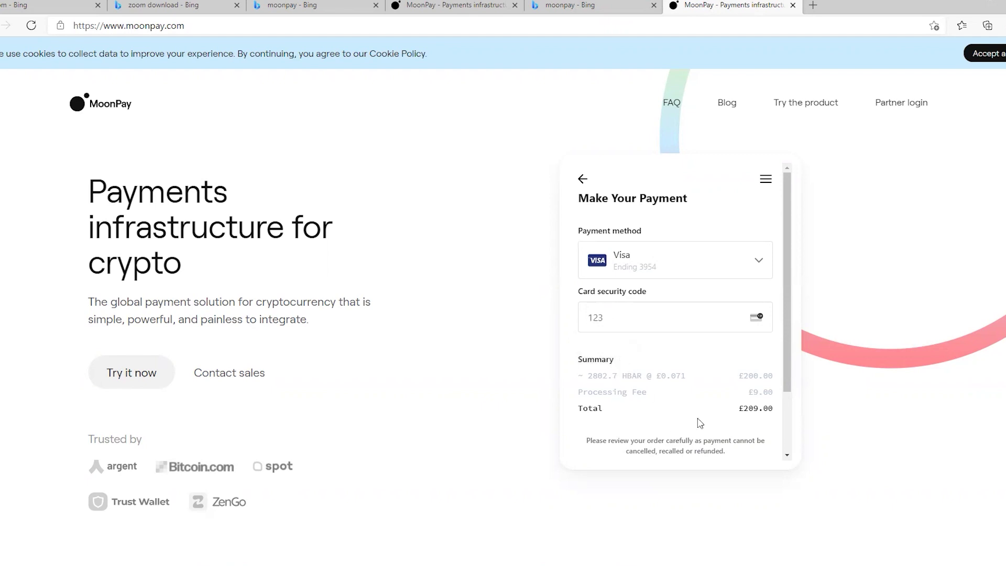
Agree to MoonPay's terms, then revisit the checkout tab and scroll up to Make Your Payment
scroll(765, 336, "down", 2)
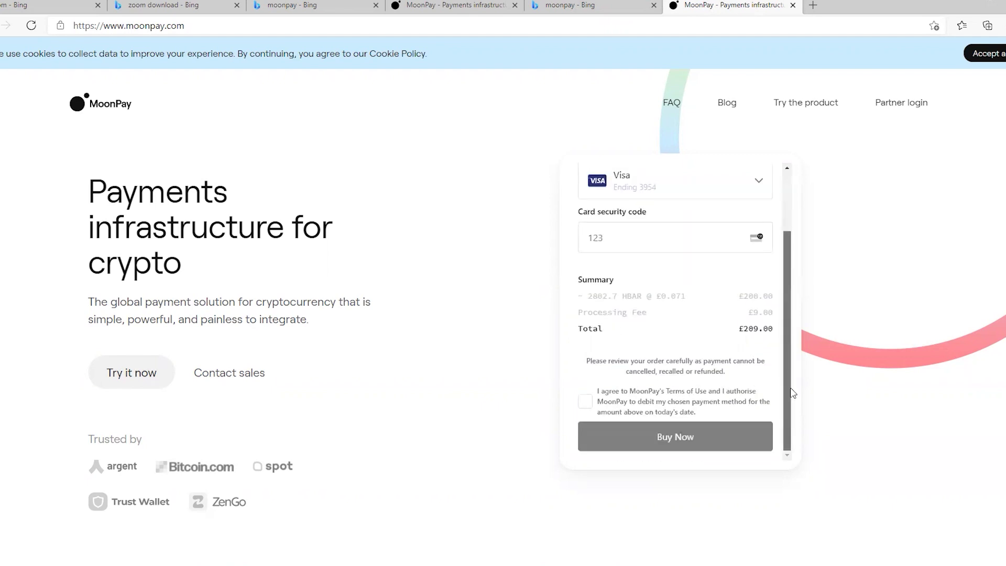
left_click(586, 402)
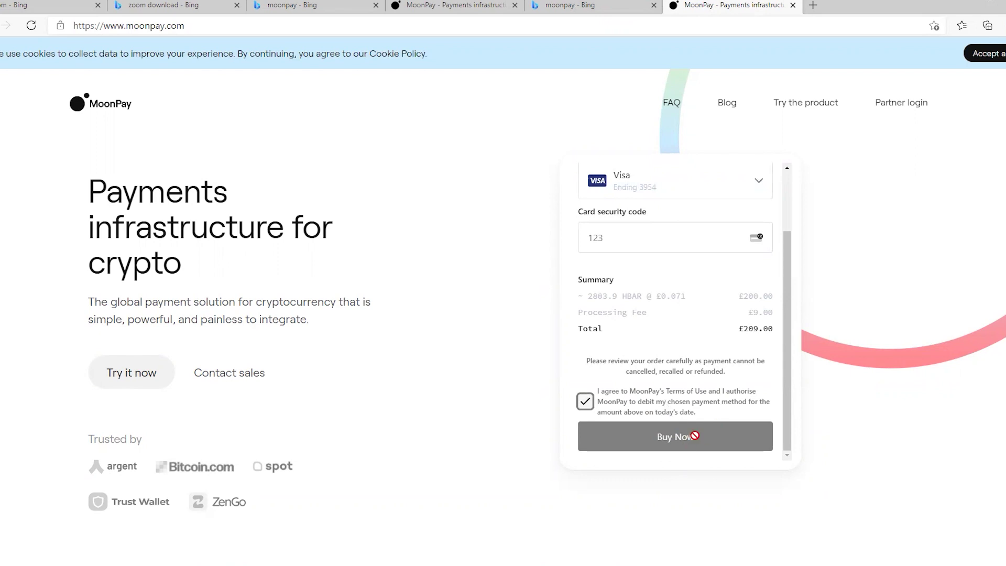
left_click(644, 239)
left_click(601, 10)
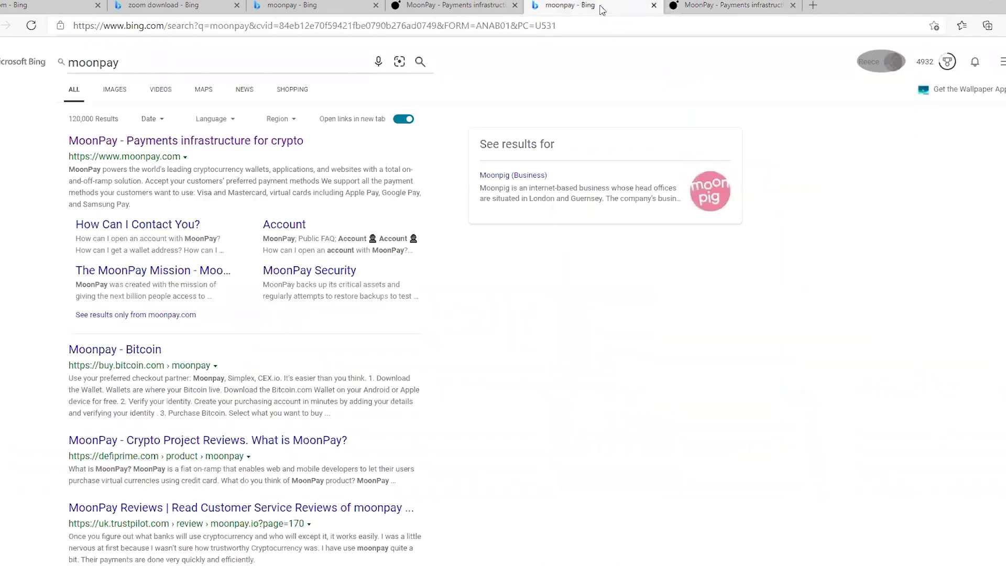
left_click(724, 9)
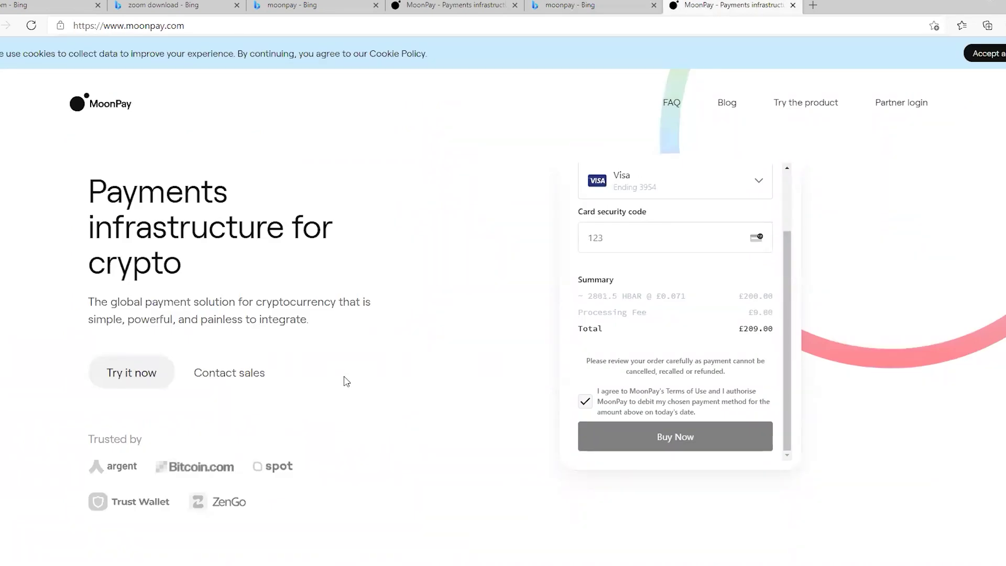
scroll(707, 338, "up", 2)
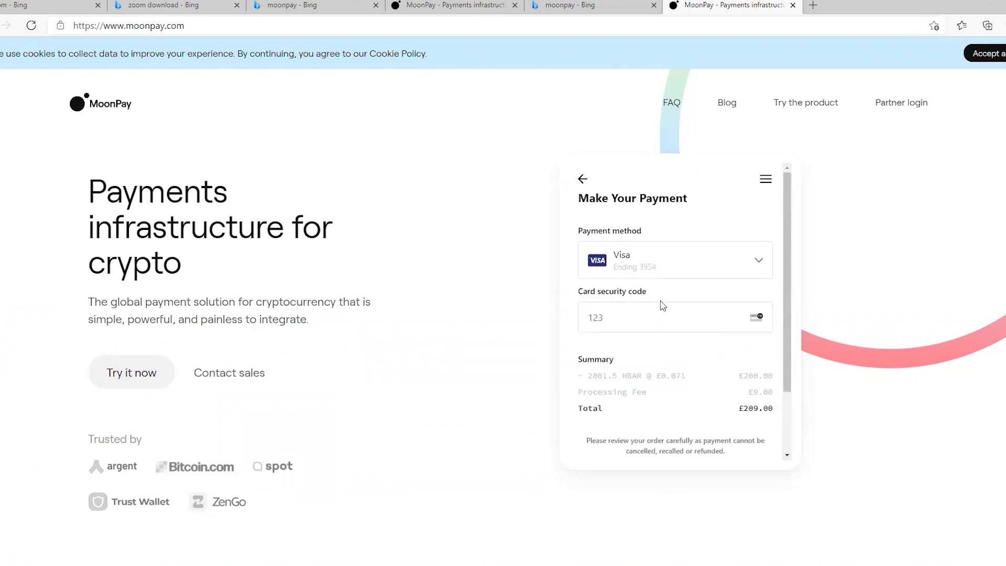
Go back to MoonPay's Amount screen and try purchase amounts of 0 and 9001
left_click(580, 179)
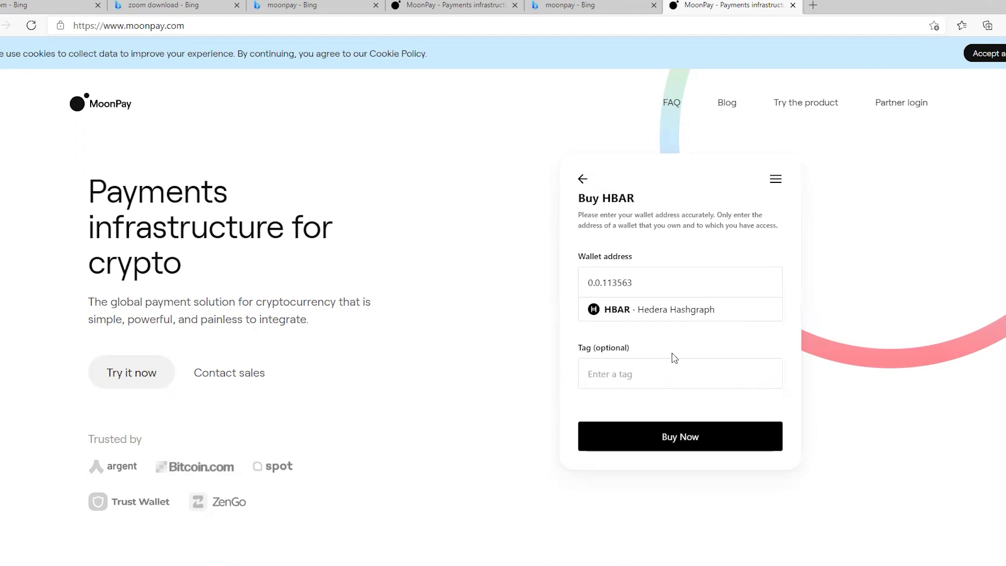
left_click(582, 178)
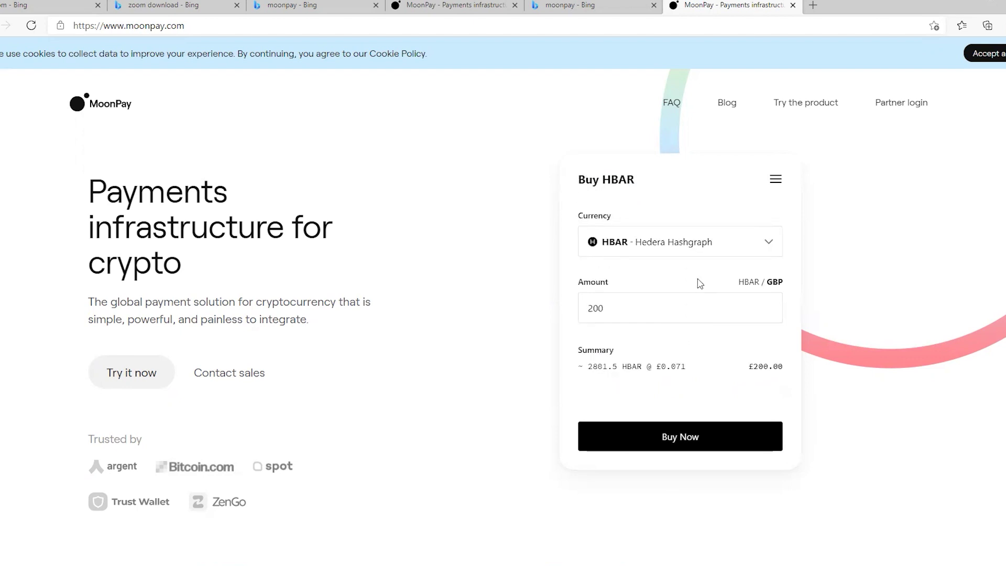
key("BackSpace")
key("BackSpace")
key("BackSpace")
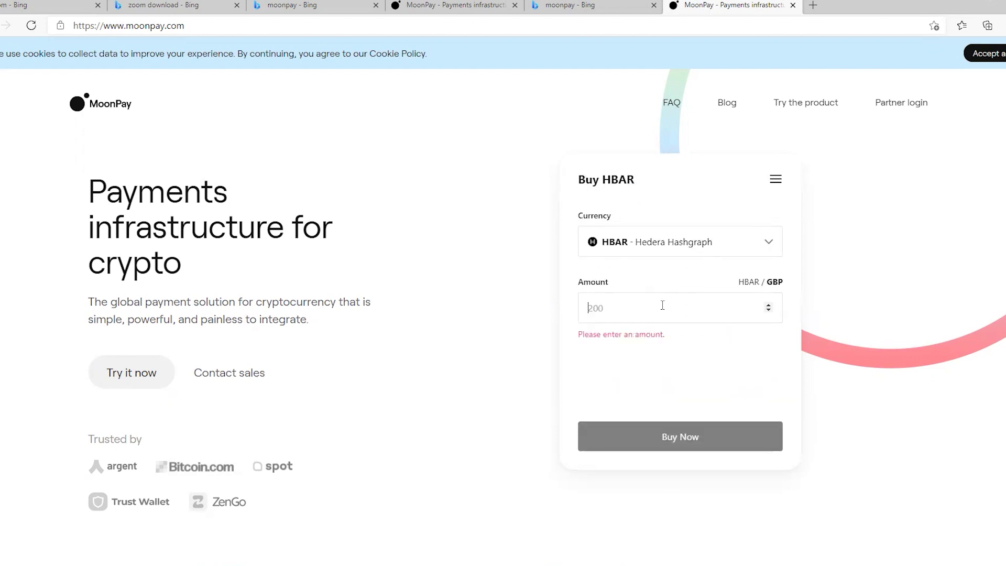
type("0")
key("BackSpace")
type("9001")
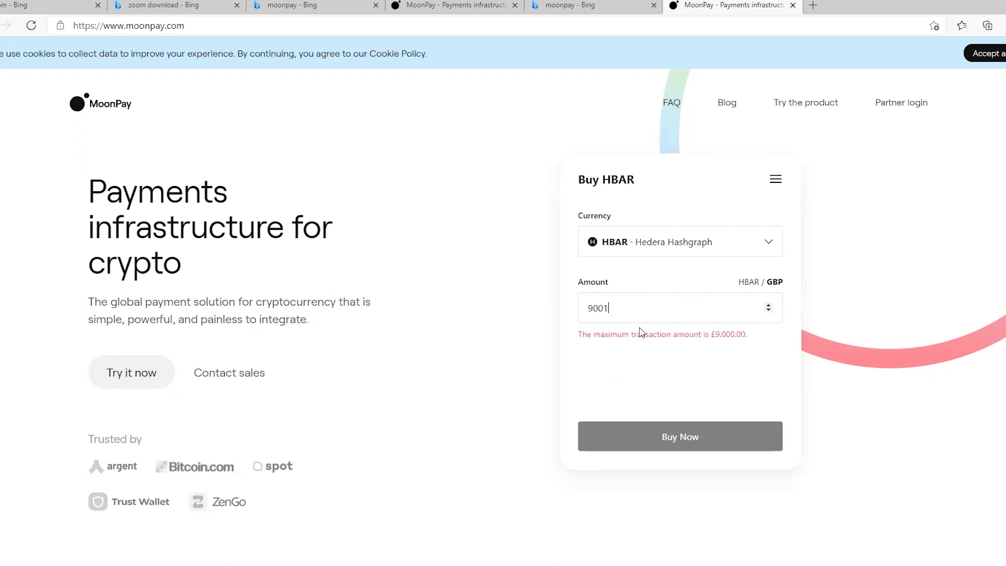
Replace the over-maximum 9001 with the £20 minimum, about 280.2 HBAR
left_click_drag(749, 334, 576, 339)
left_click(616, 365)
key("BackSpace")
key("BackSpace")
key("BackSpace")
key("BackSpace")
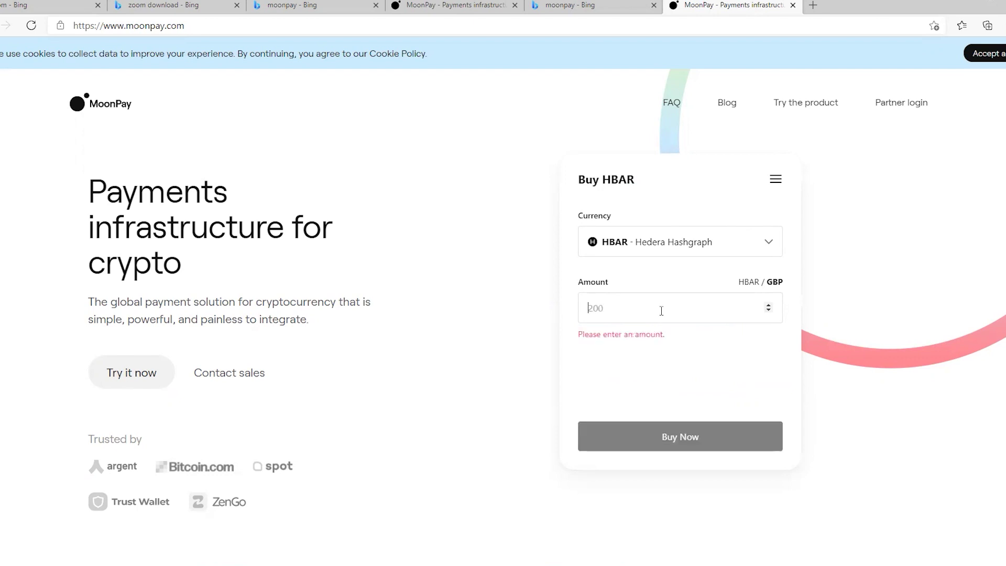
type("20")
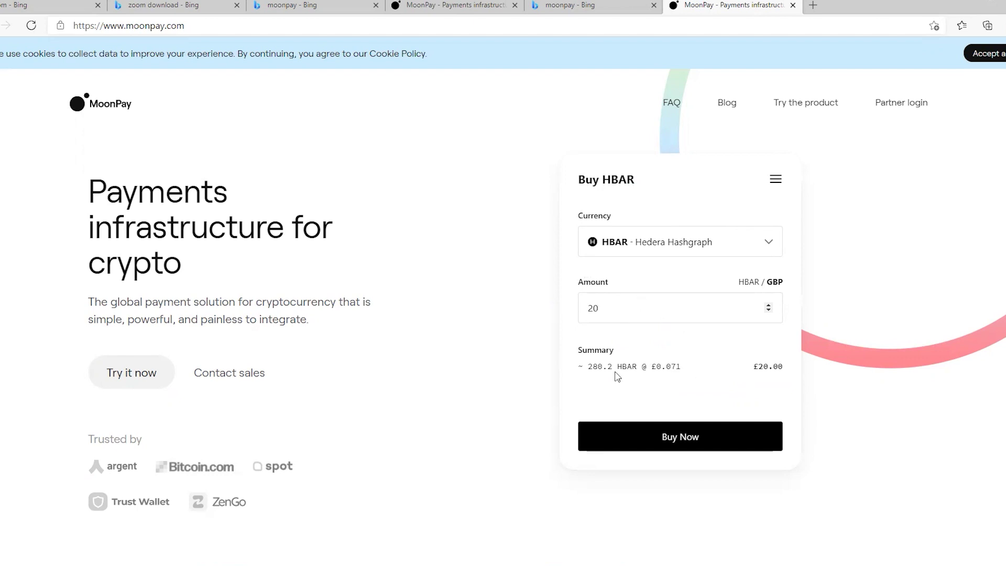
mouse_move(593, 367)
Change the purchase amount from 20 to 9000, the £9,000 maximum
key("BackSpace")
key("BackSpace")
type("9000")
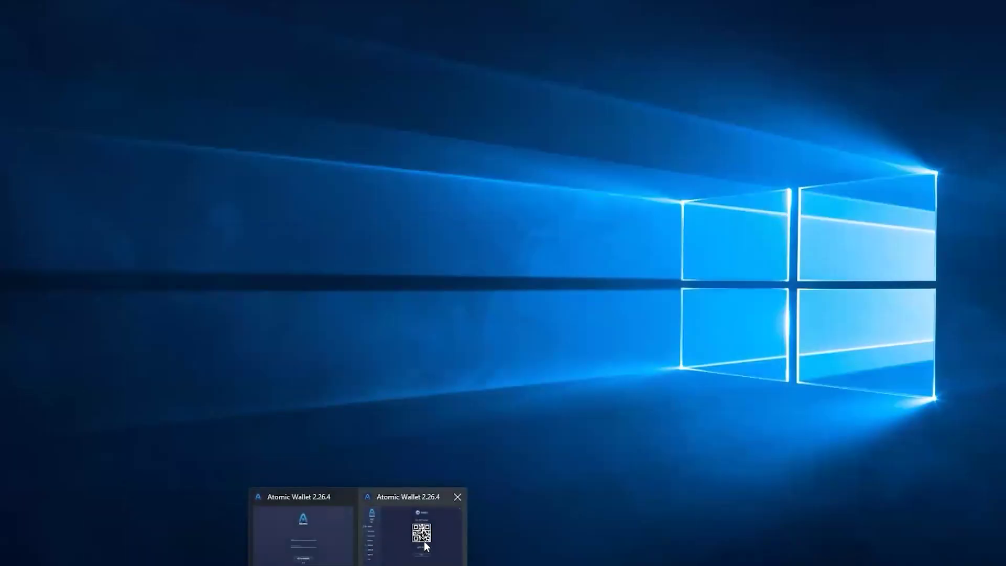
Restore the Atomic Wallet window and look through the transaction History before returning to the coin list
left_click(425, 545)
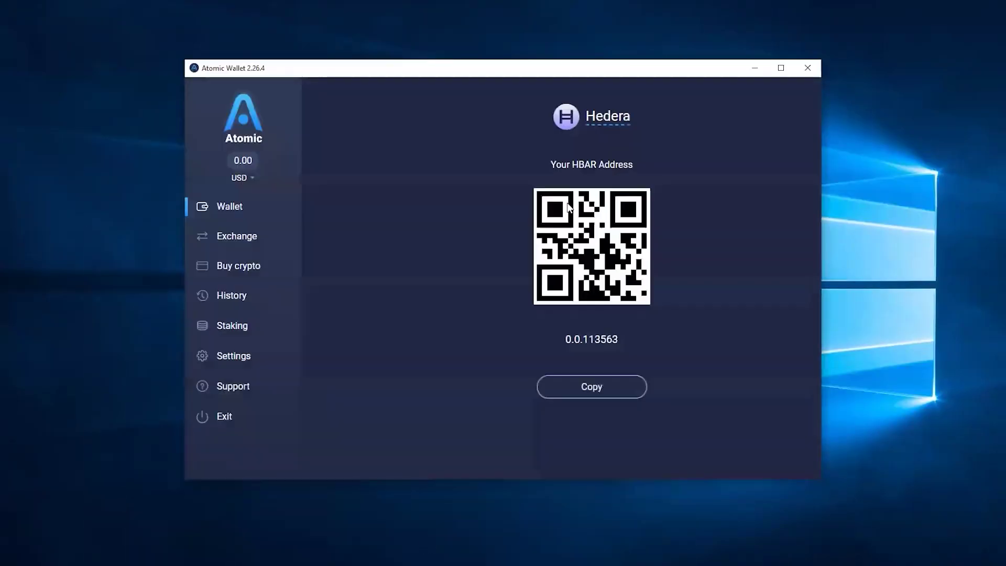
left_click(239, 211)
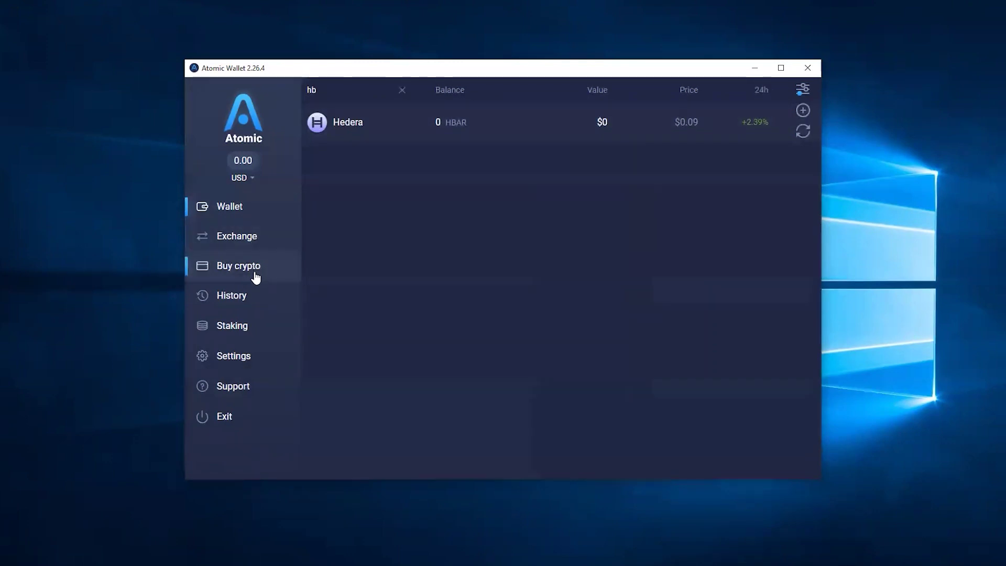
left_click(257, 292)
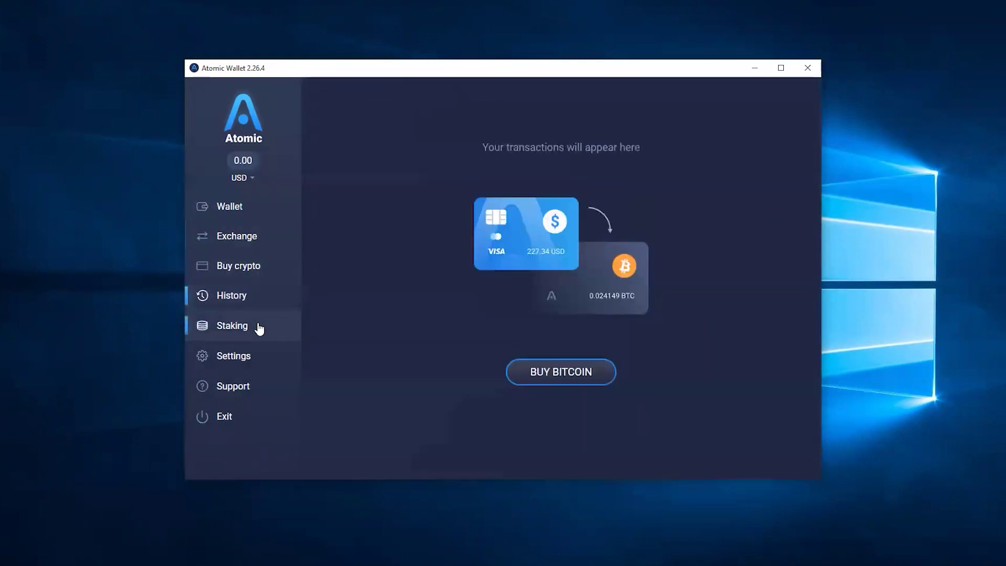
left_click(229, 216)
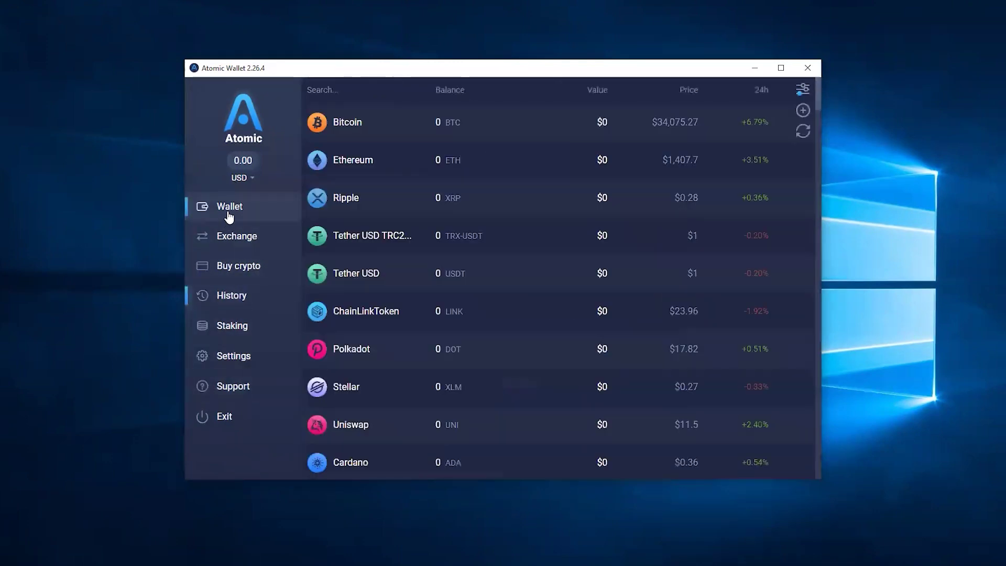
View Bitcoin's all-time (ALL) price chart at $34,097.1, then go back to the coin list
left_click(493, 127)
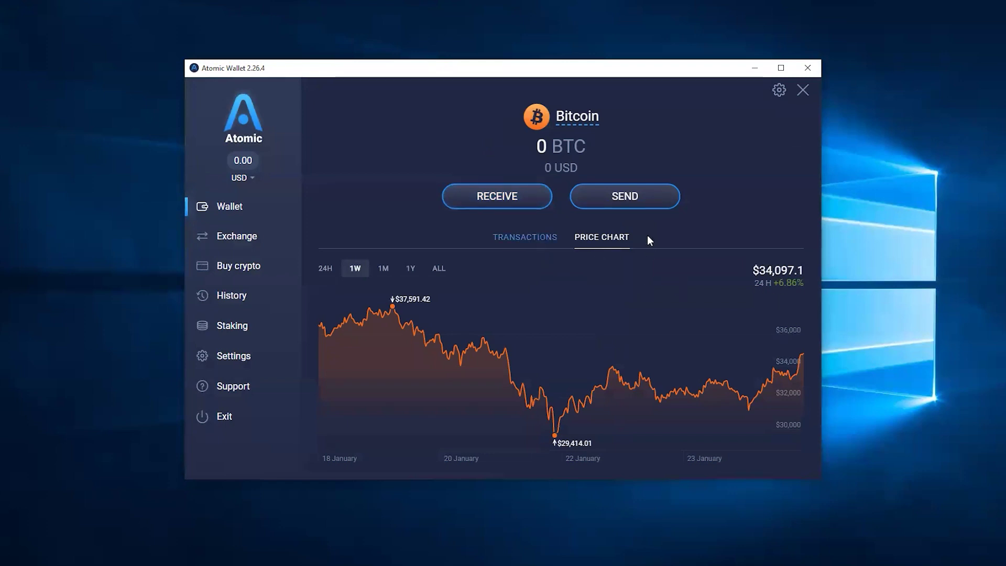
left_click(545, 241)
left_click(610, 240)
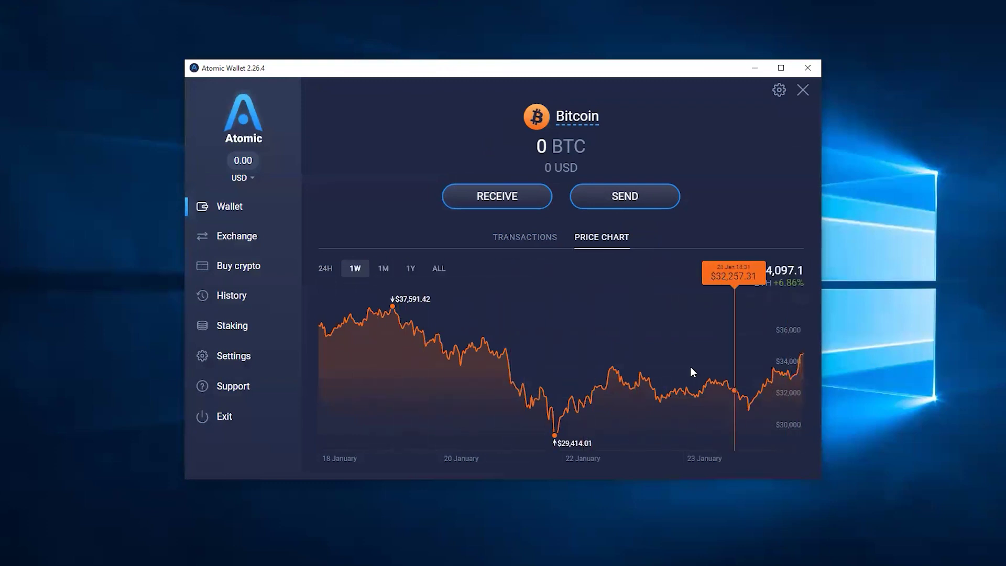
left_click(437, 269)
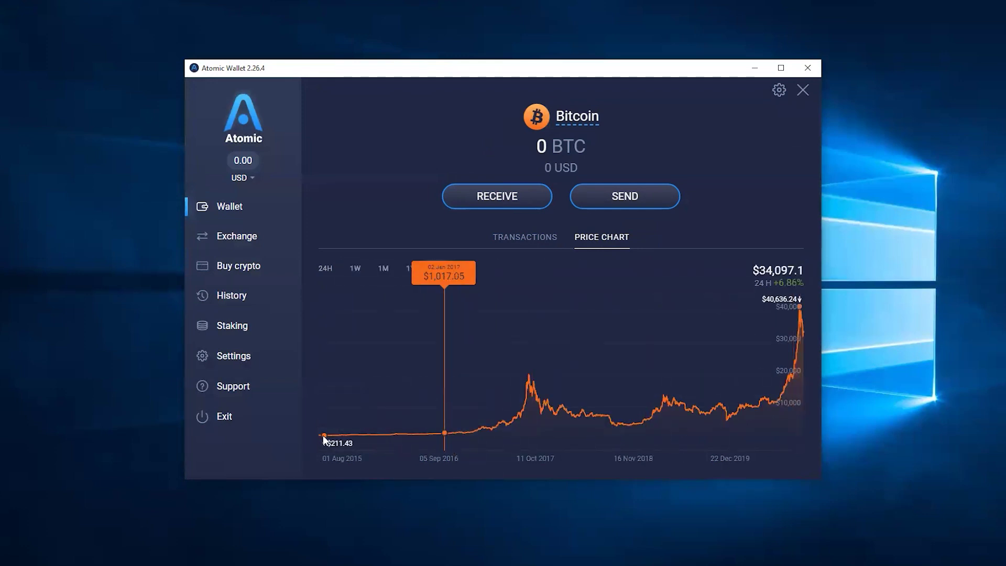
left_click(228, 205)
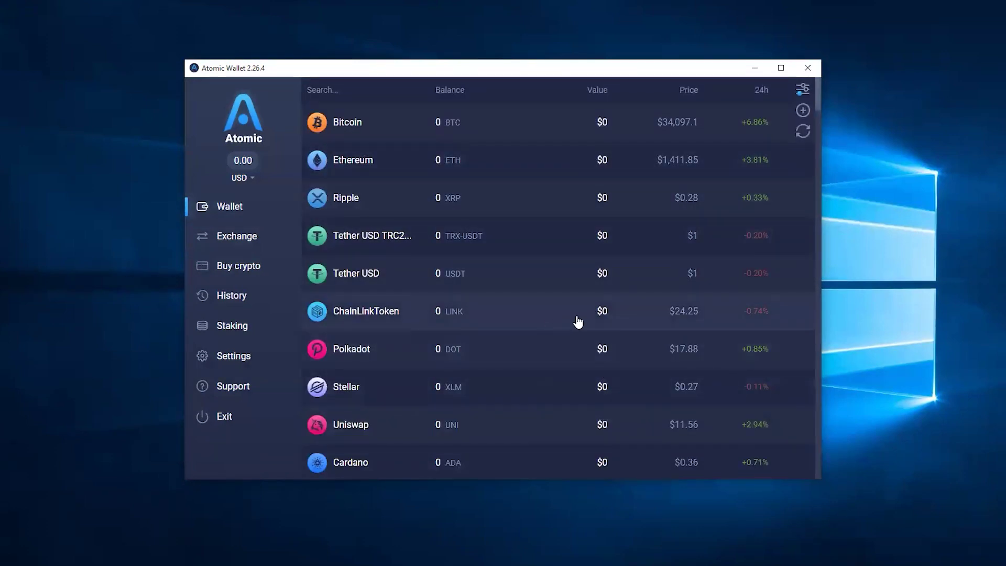
Unlock Settings > Private Keys with the wallet password to show the 12-word backup phrase and keys
left_click(225, 356)
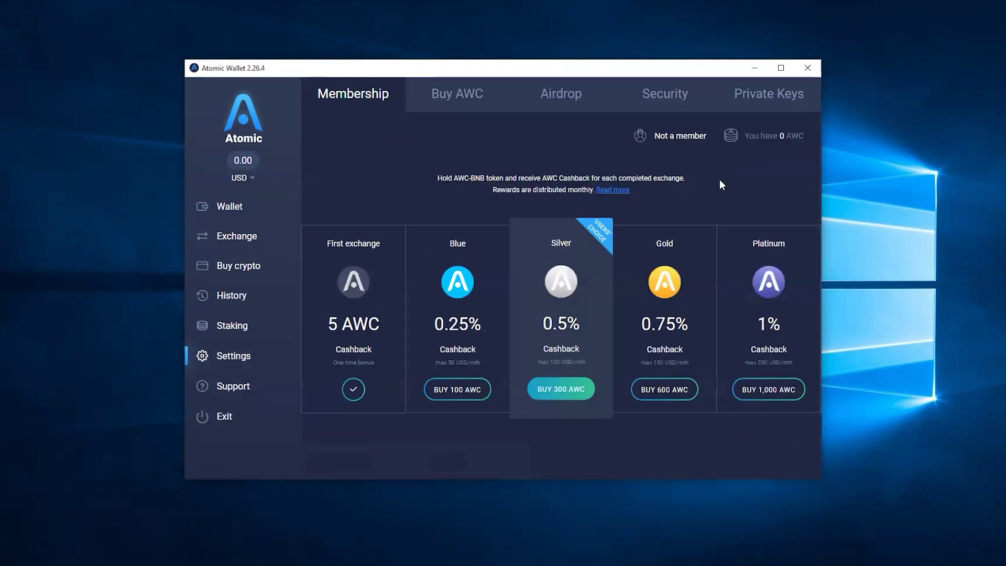
left_click(769, 94)
type("•••••••")
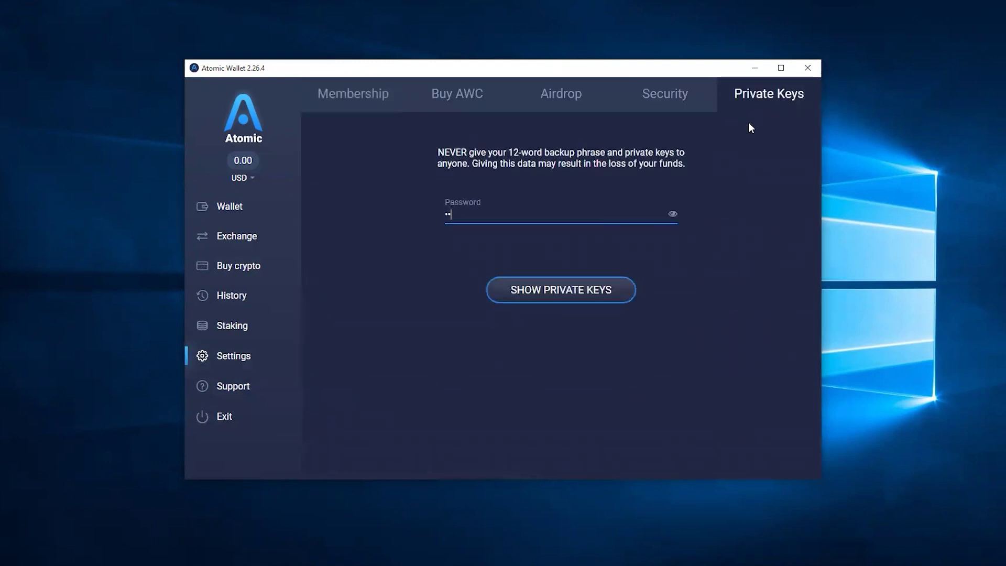
key("Return")
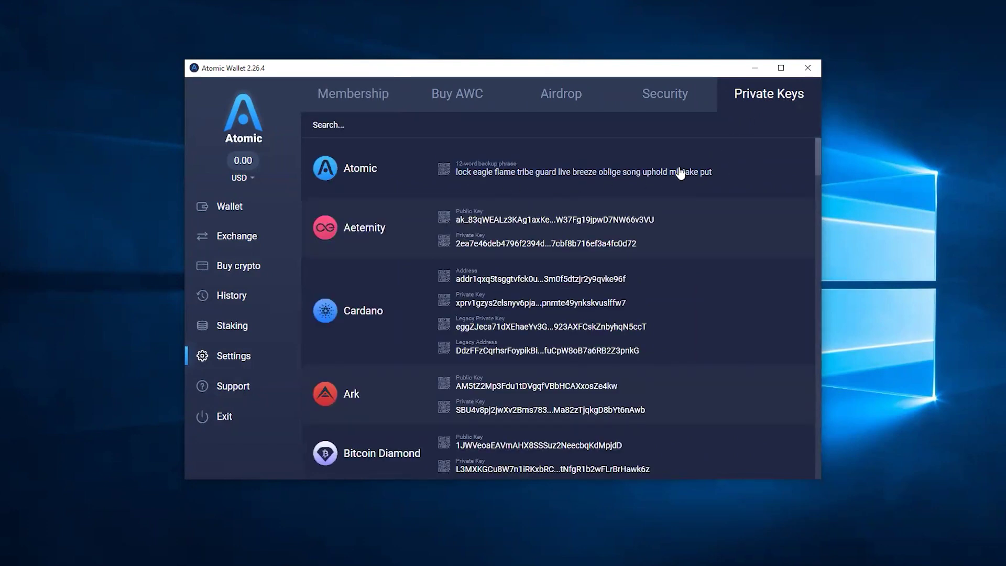
left_click(815, 74)
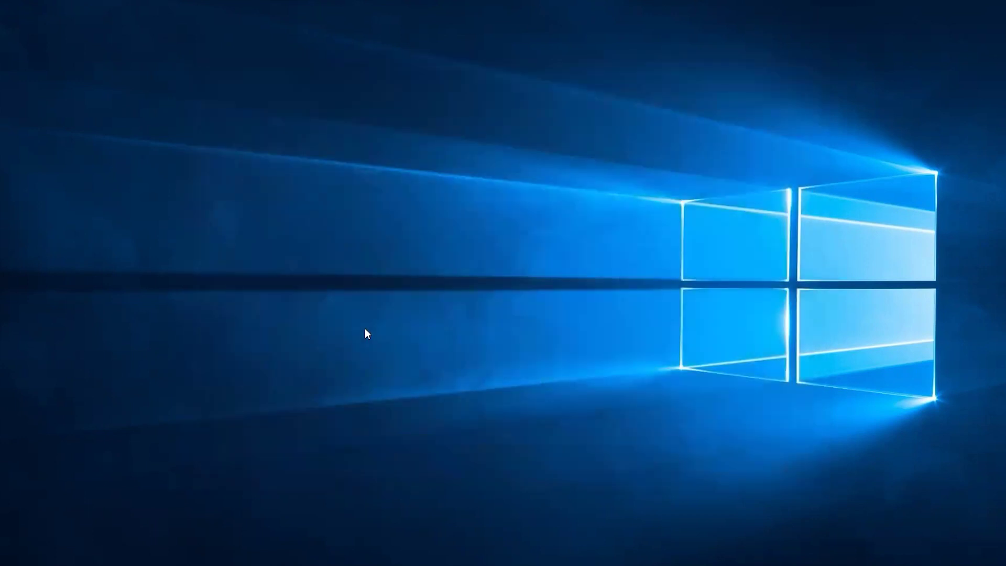